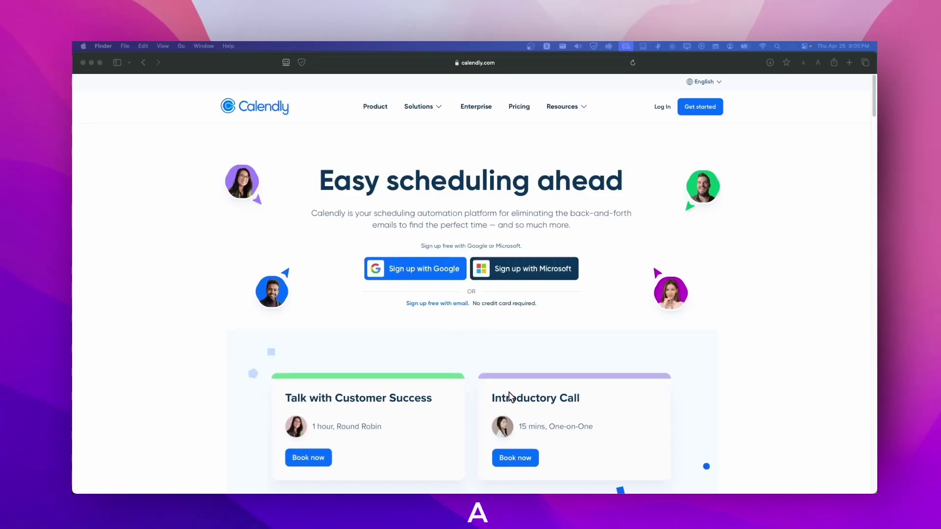
Step: Scroll the Calendly homepage, then go to Pricing and compare the four plans' feature lists
scroll(412, 349, "down", 1)
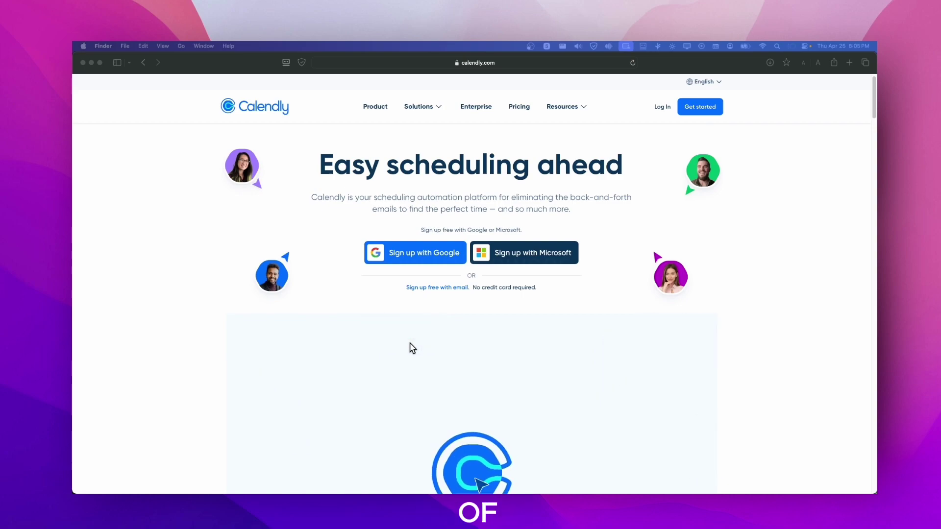
scroll(412, 349, "down", 1)
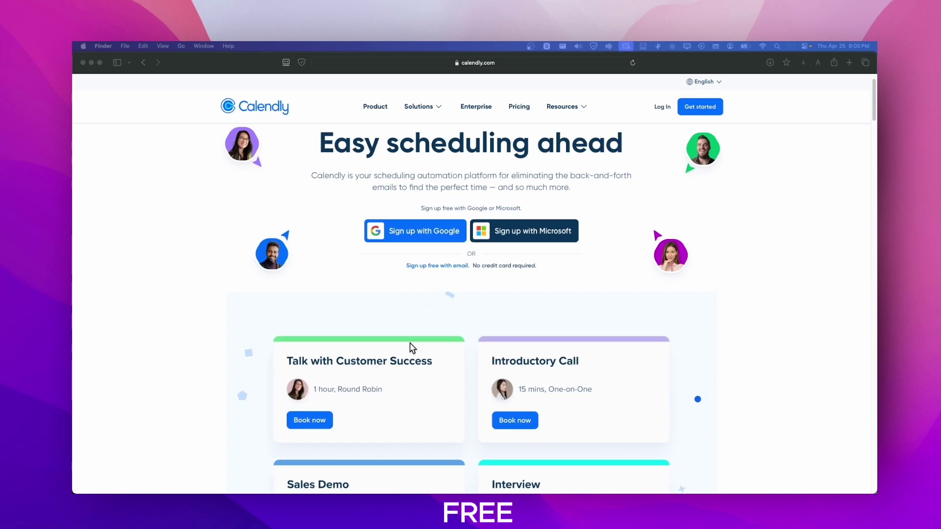
scroll(411, 347, "down", 1)
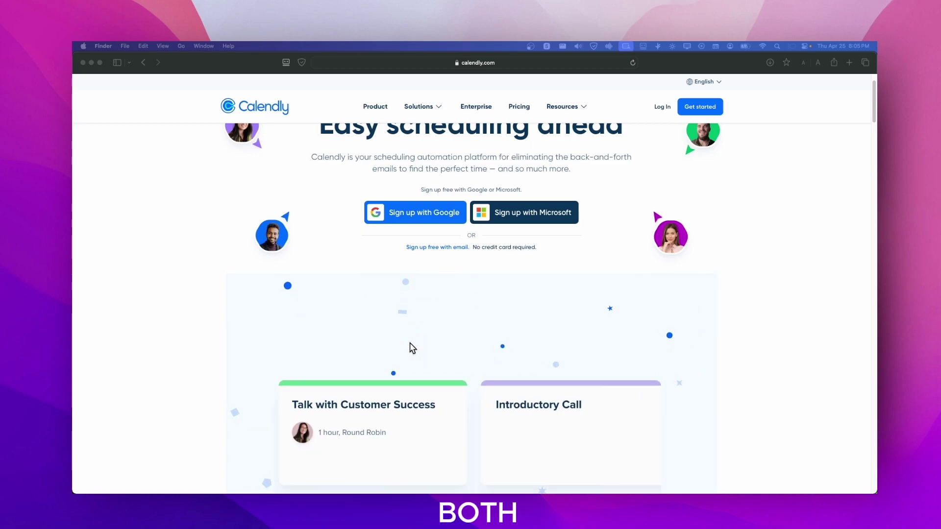
scroll(410, 347, "down", 1)
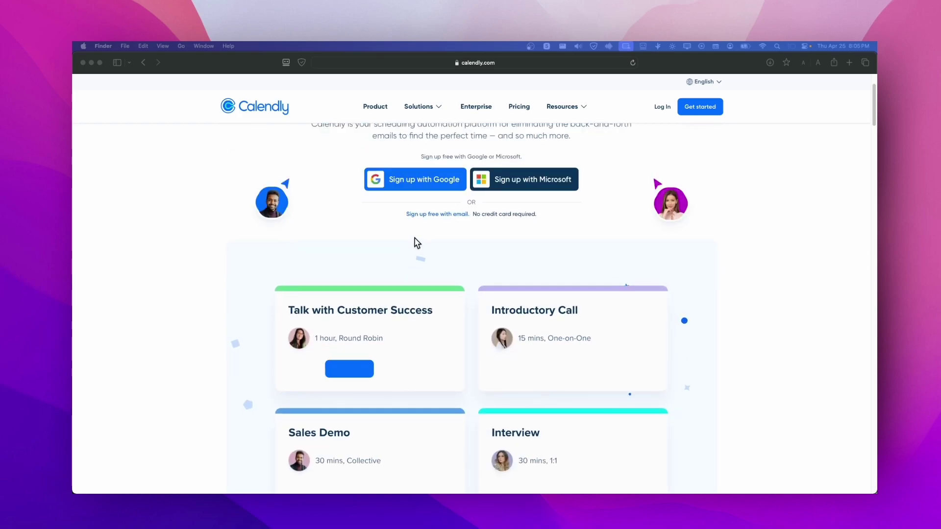
scroll(416, 243, "up", 3)
left_click(516, 108)
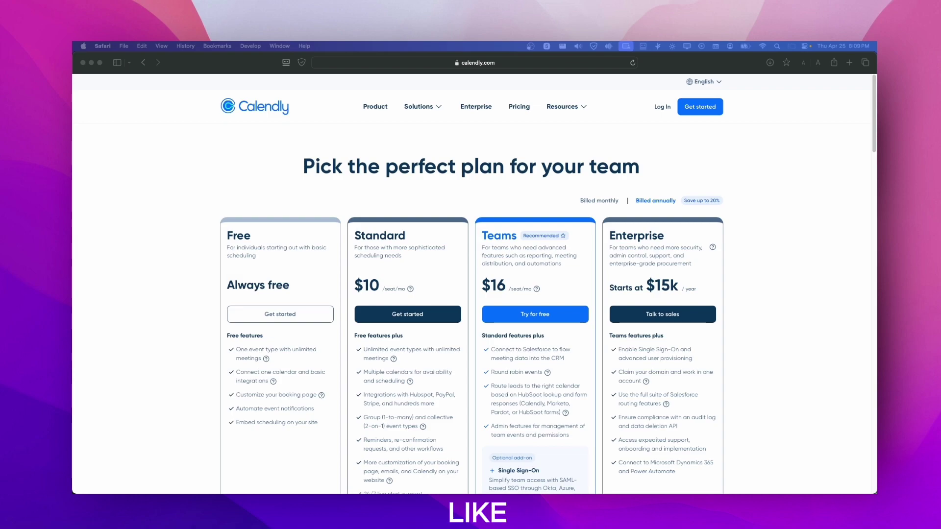
left_click(196, 327)
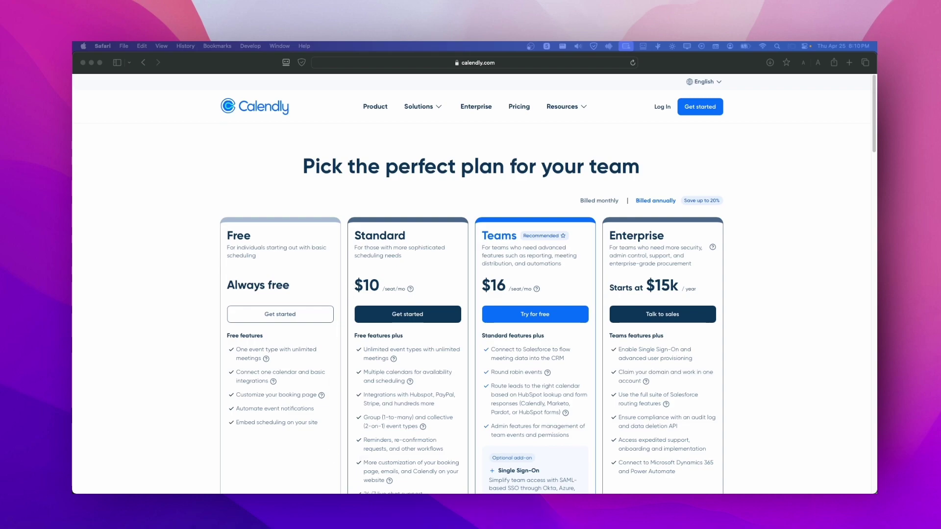
scroll(408, 147, "down", 4)
scroll(408, 147, "up", 2)
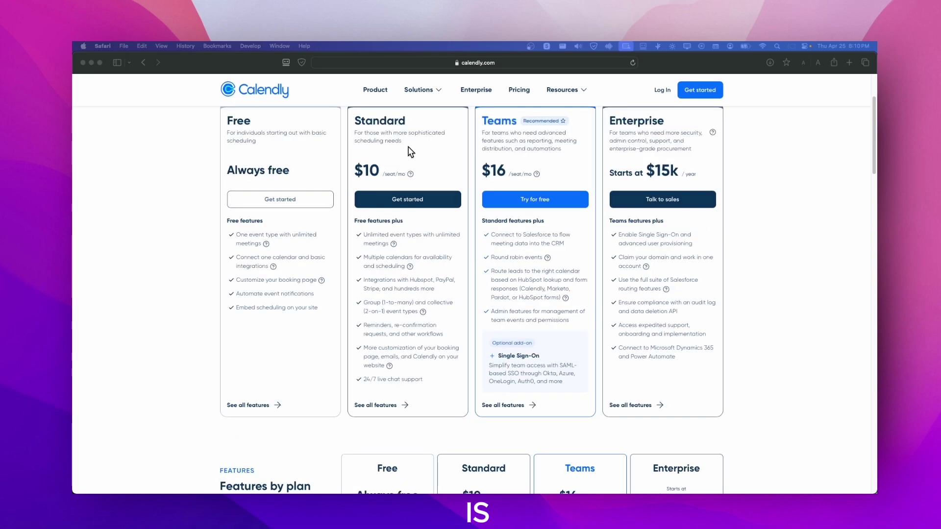
left_click(410, 152)
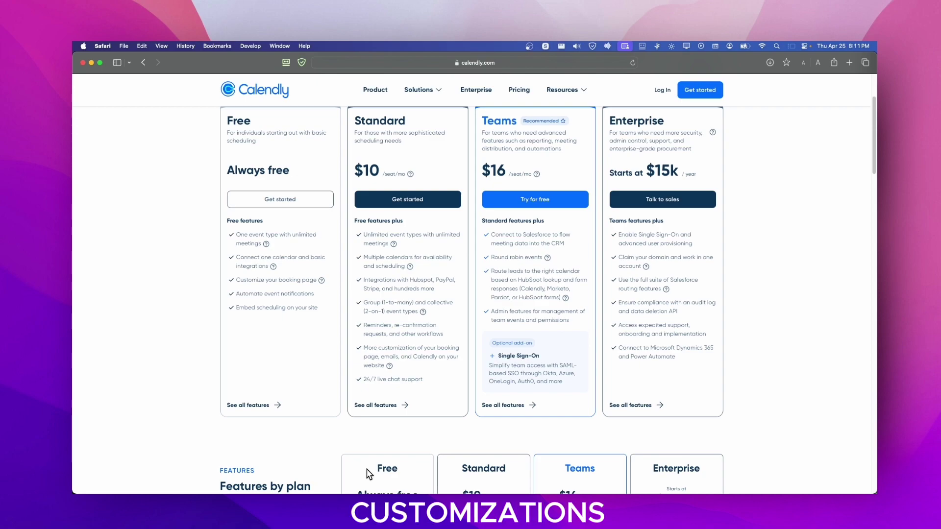
left_click_drag(423, 381, 363, 308)
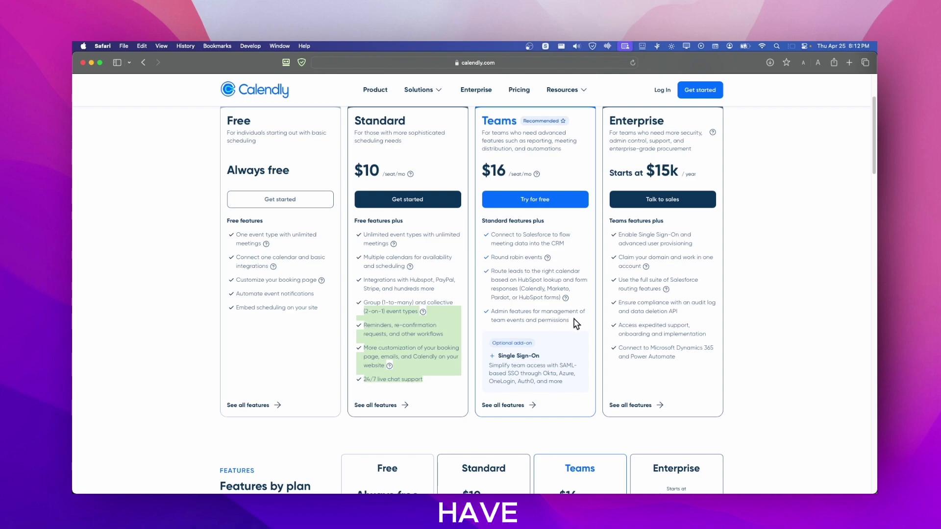
left_click_drag(570, 321, 491, 259)
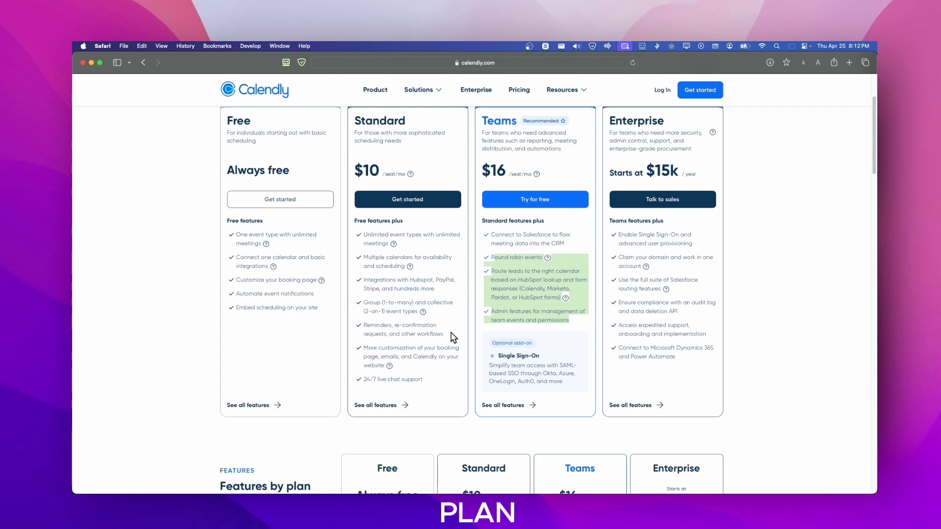
scroll(461, 303, "down", 1)
scroll(416, 269, "up", 1)
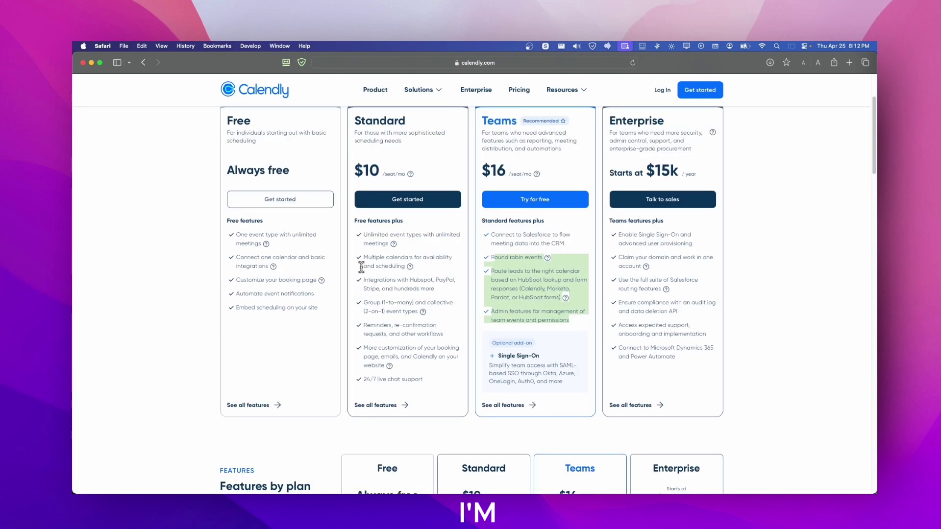
Step: Start the Free plan sign-up and enter an e-mail address in the email field
left_click(308, 205)
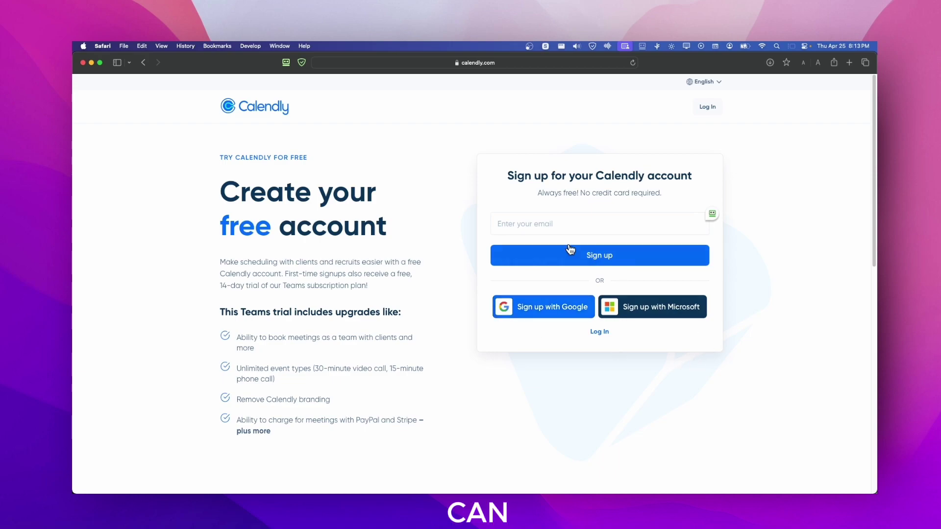
left_click(529, 221)
left_click(832, 280)
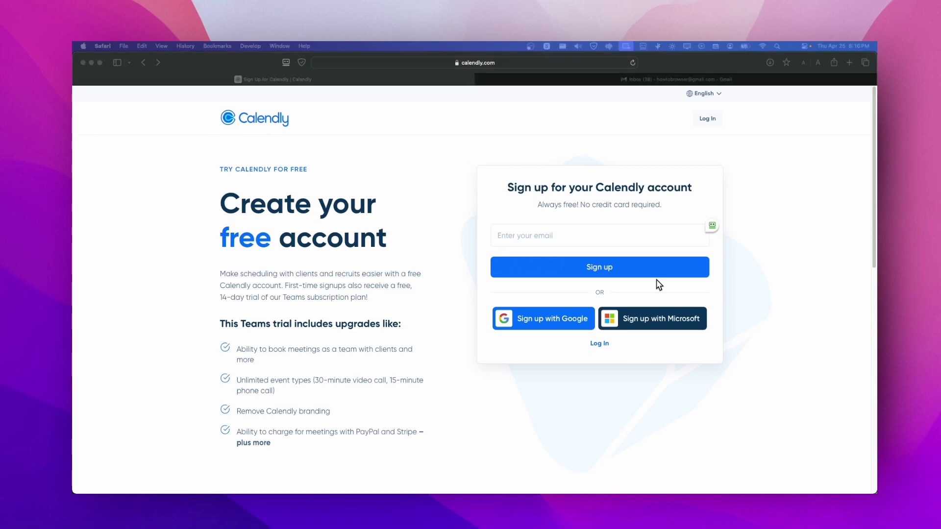
left_click(631, 234)
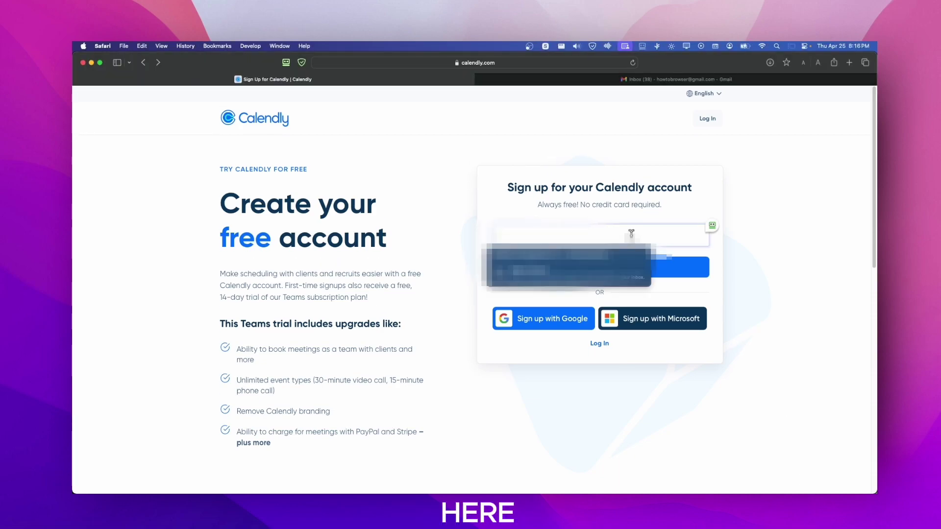
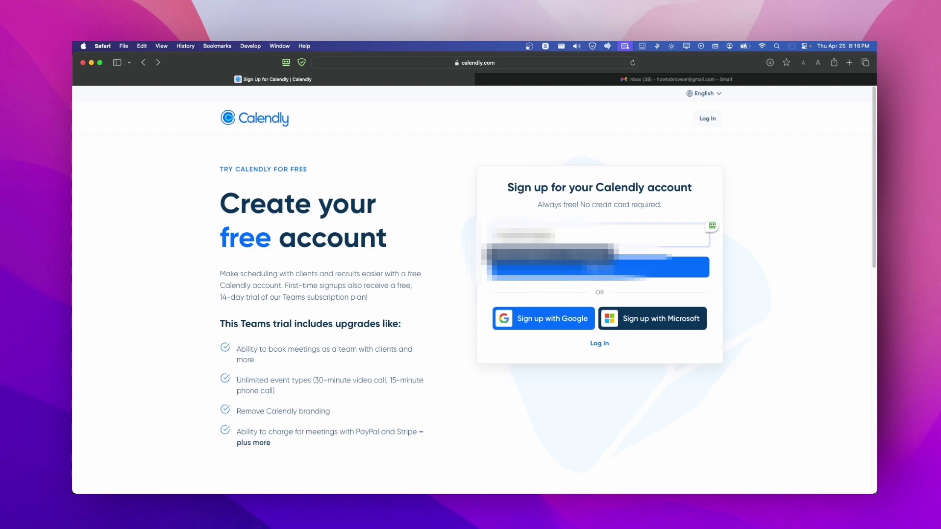
Step: Accept the terms and the news opt-in, then sign up with a Google account and allow access
key("Return")
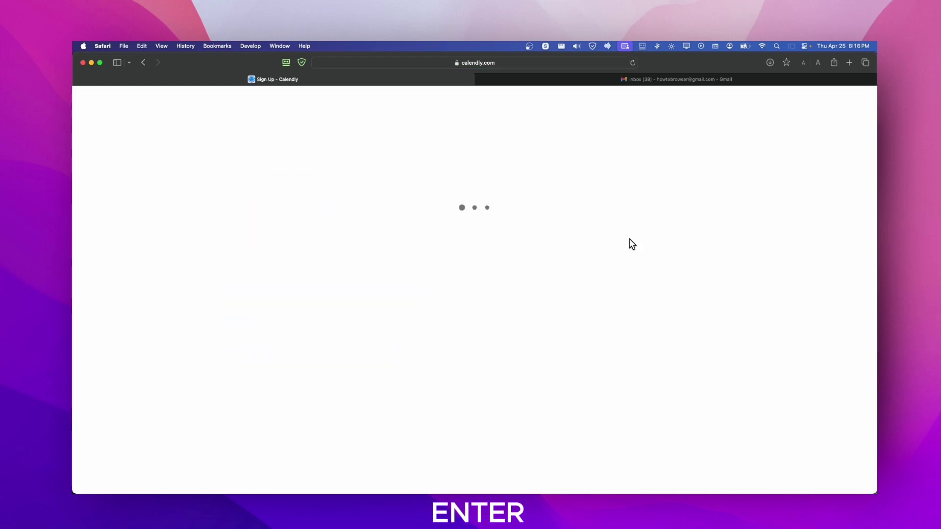
left_click(399, 207)
left_click(399, 232)
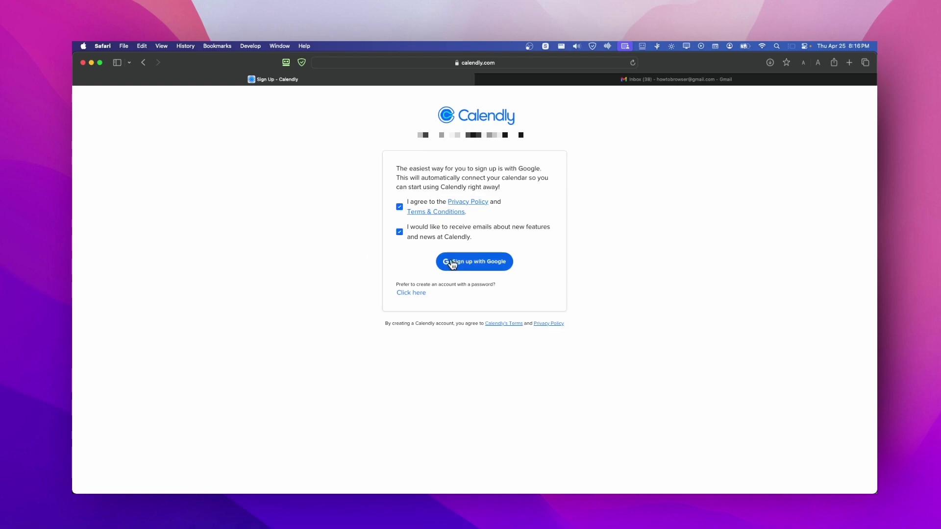
left_click(457, 265)
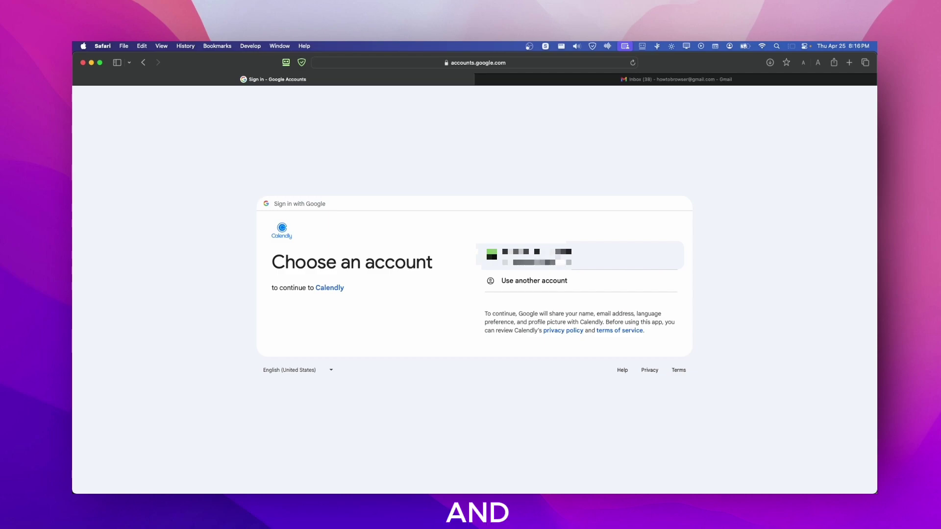
left_click(583, 265)
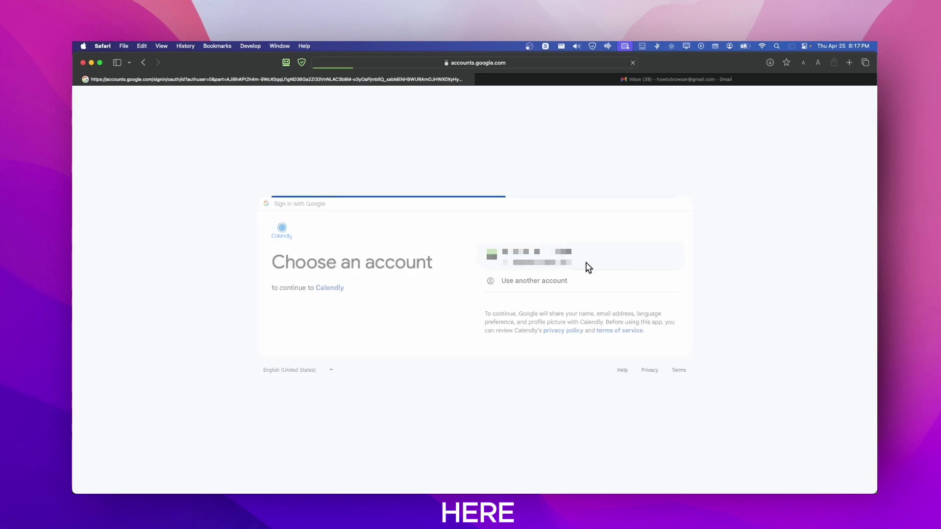
left_click(528, 328)
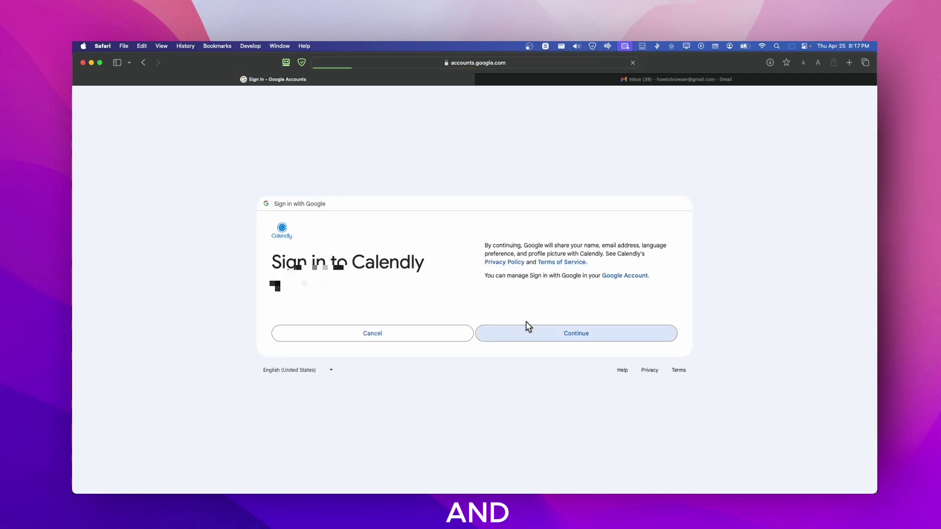
left_click(538, 356)
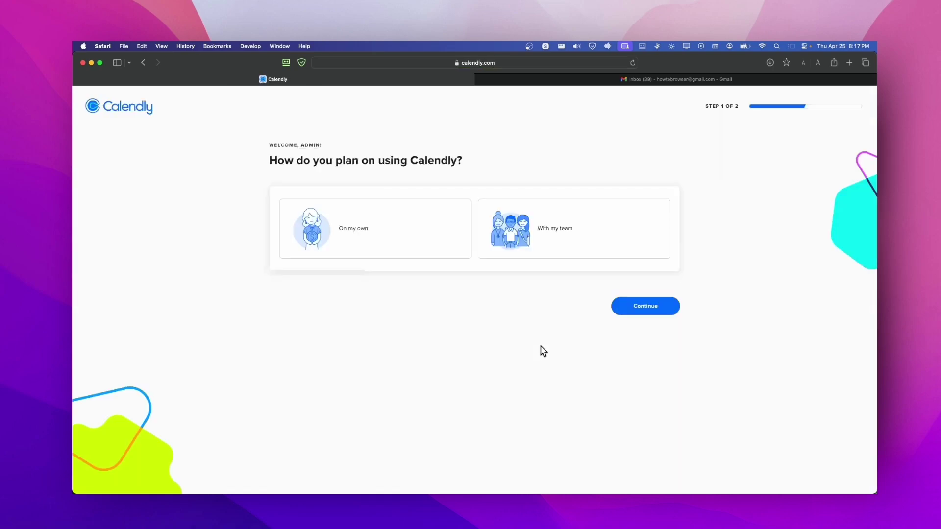
Step: Close the Gmail tab and answer onboarding with 'On my own' and Marketing
left_click(479, 79)
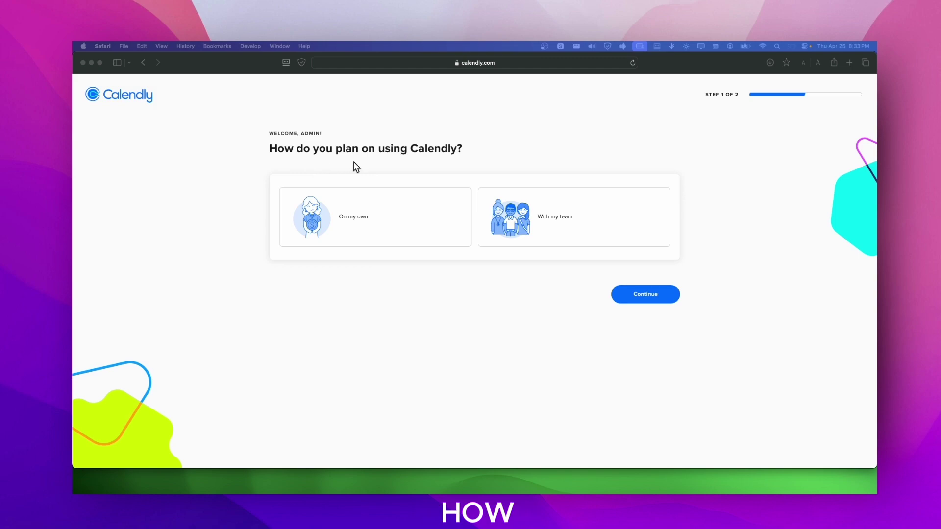
left_click(397, 222)
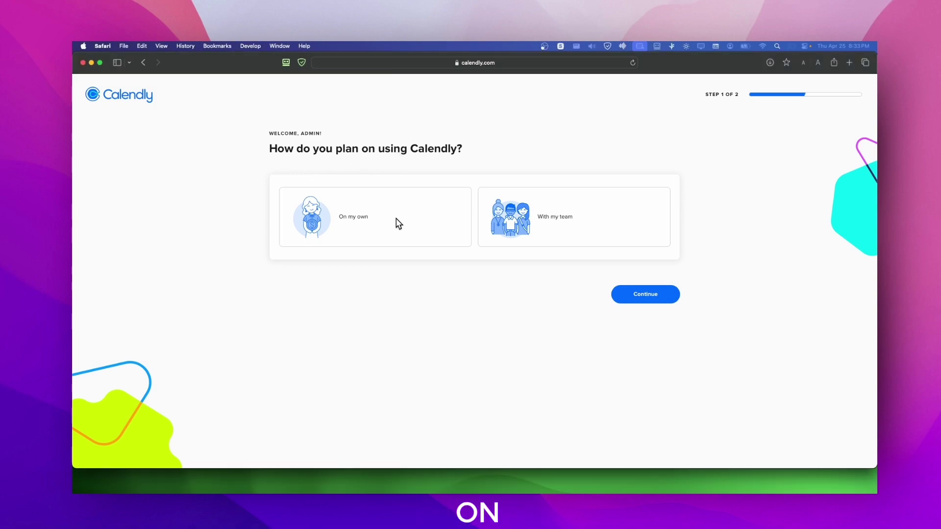
left_click(406, 222)
left_click(627, 305)
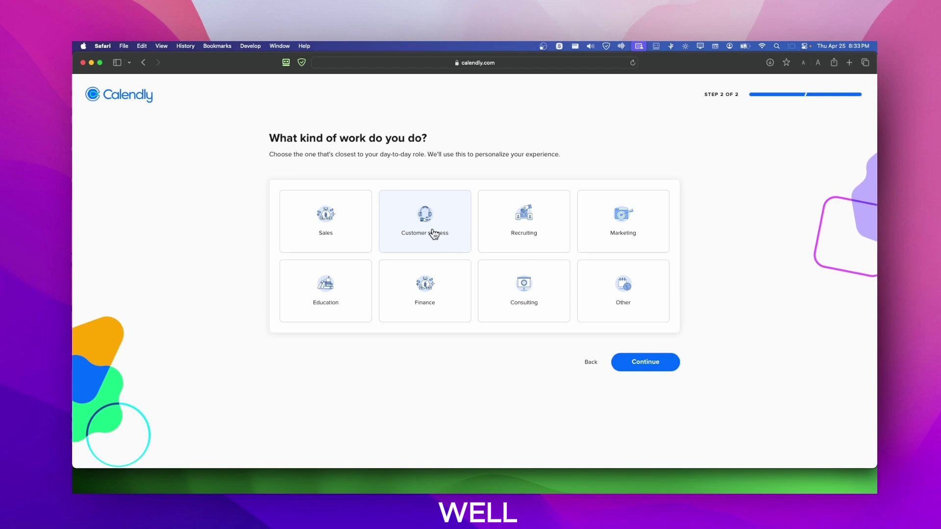
left_click(616, 234)
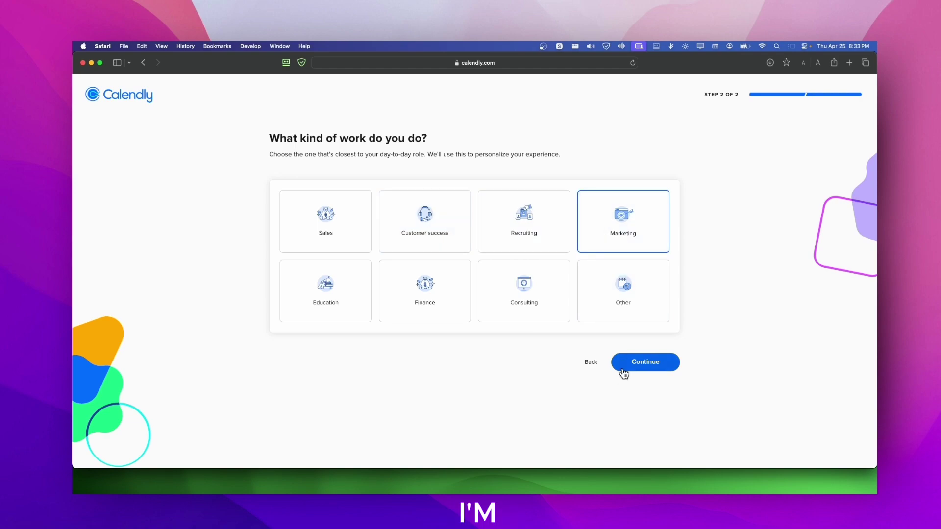
left_click(622, 369)
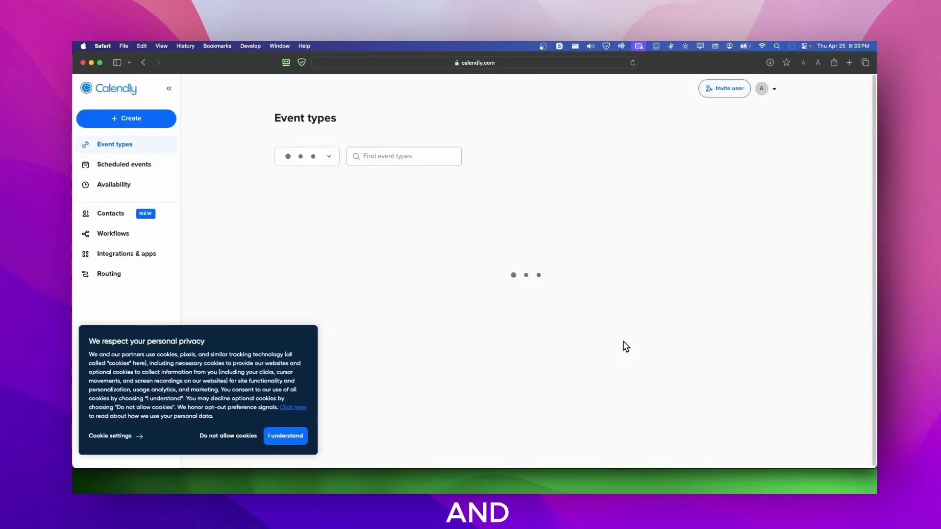
Step: Accept cookies, close the getting-started panel, and zoom in on the Event types page
left_click(300, 436)
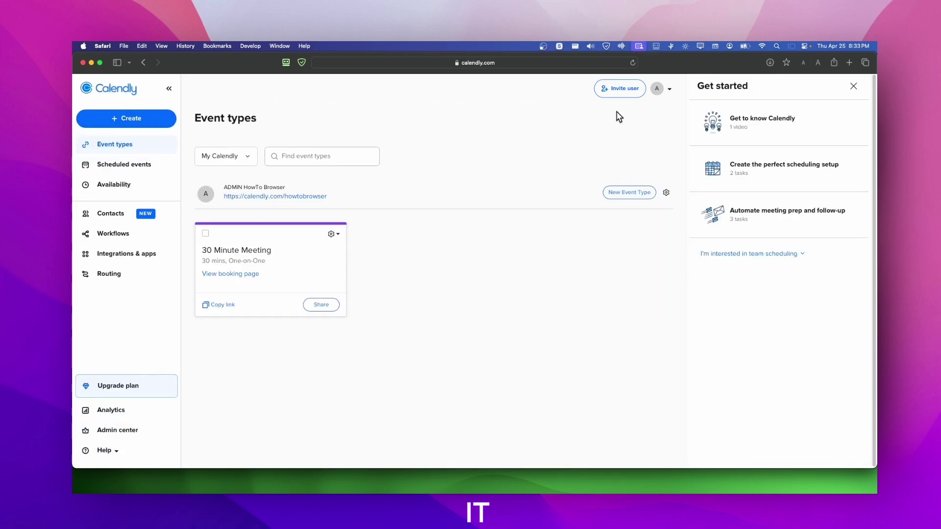
left_click(852, 87)
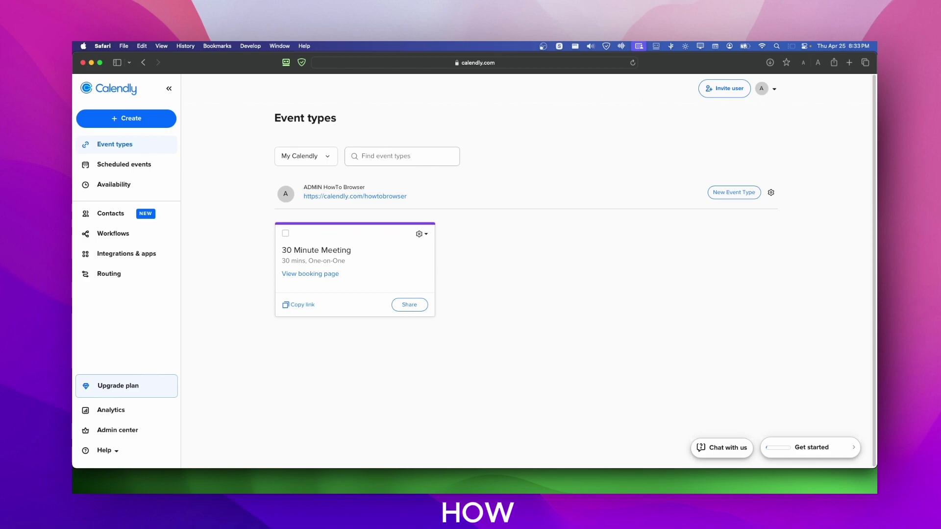
key("super+plus")
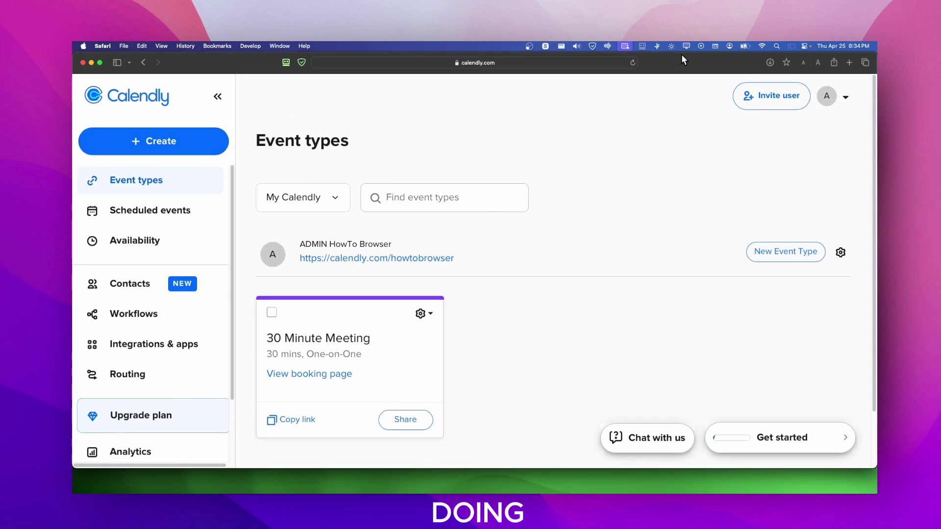
left_click(681, 55)
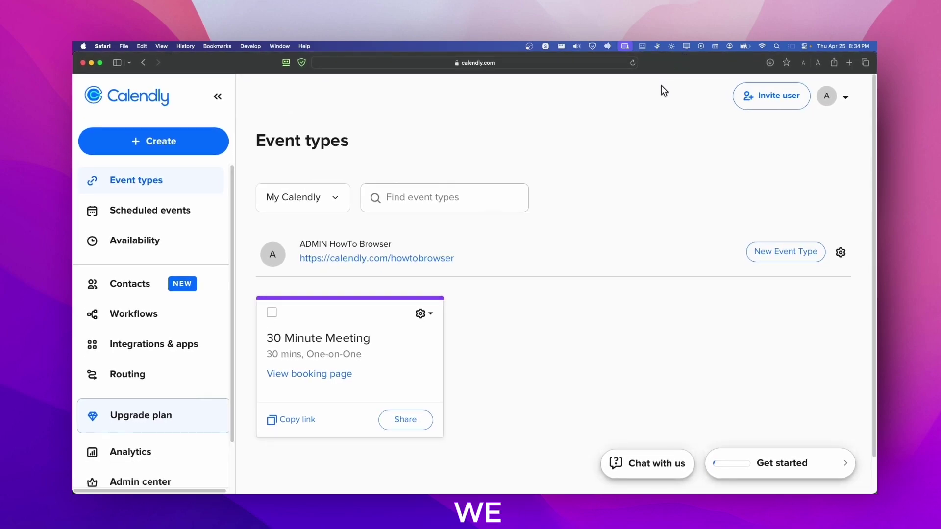
Step: Upload the golden-retriever photo as the profile picture, cropped to the dog's face
left_click(847, 102)
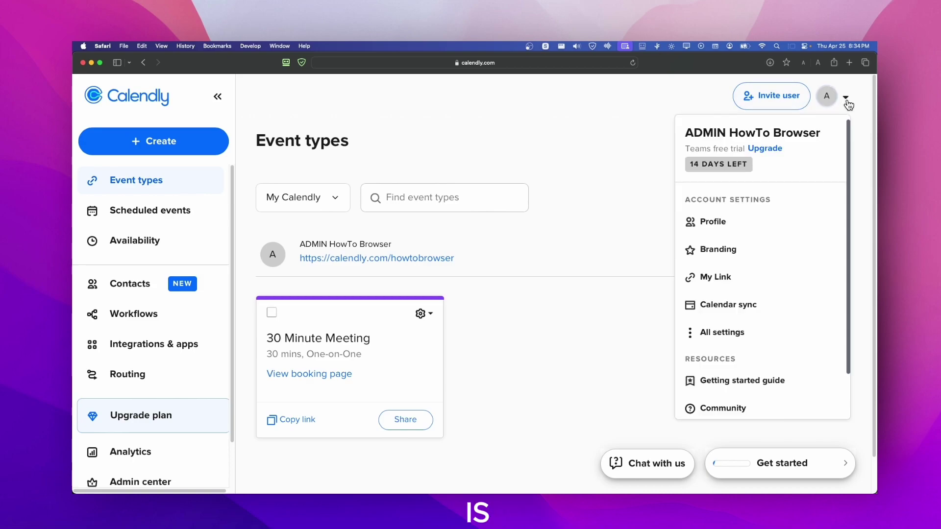
left_click(737, 223)
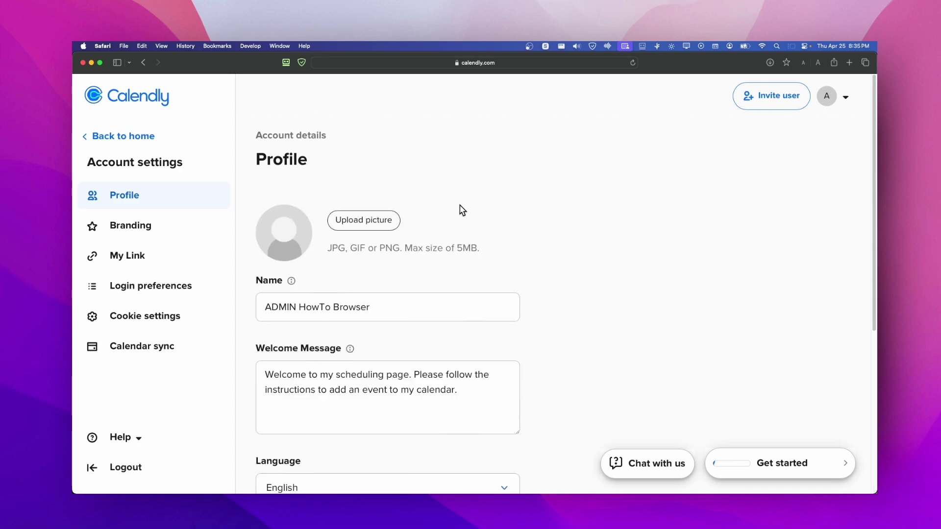
scroll(463, 211, "down", 3)
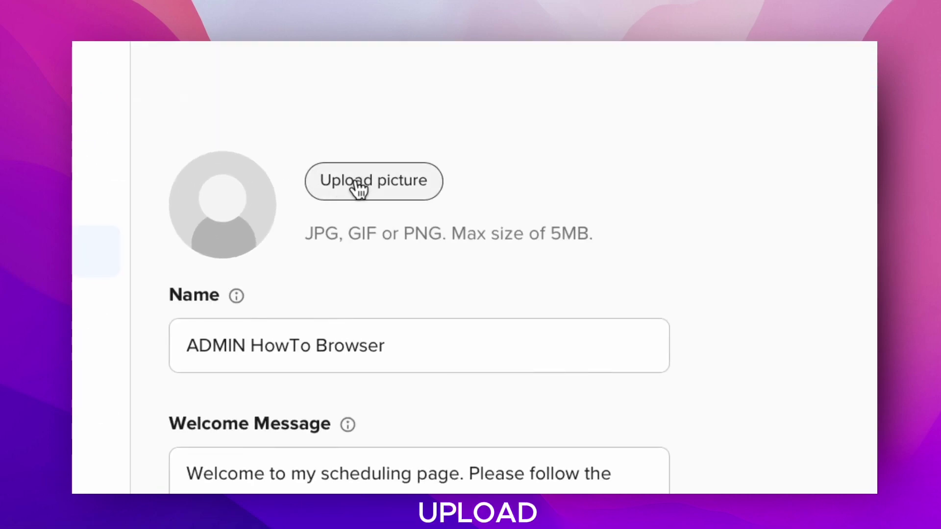
left_click(359, 189)
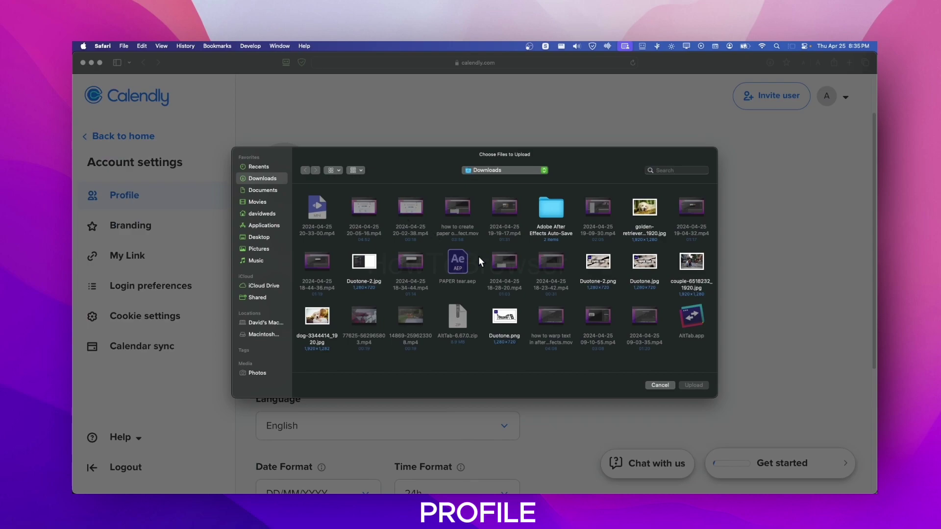
left_click(643, 220)
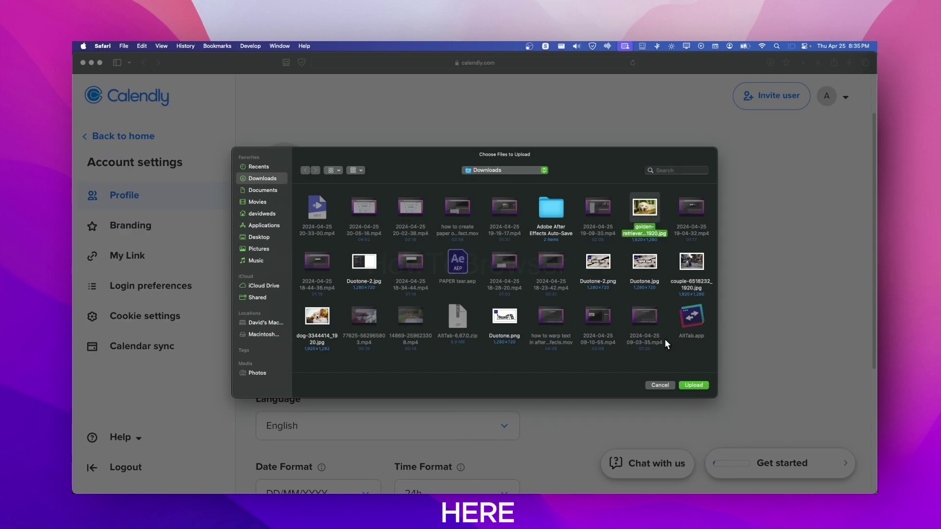
left_click(691, 384)
left_click_drag(430, 266, 380, 264)
left_click_drag(479, 333, 504, 343)
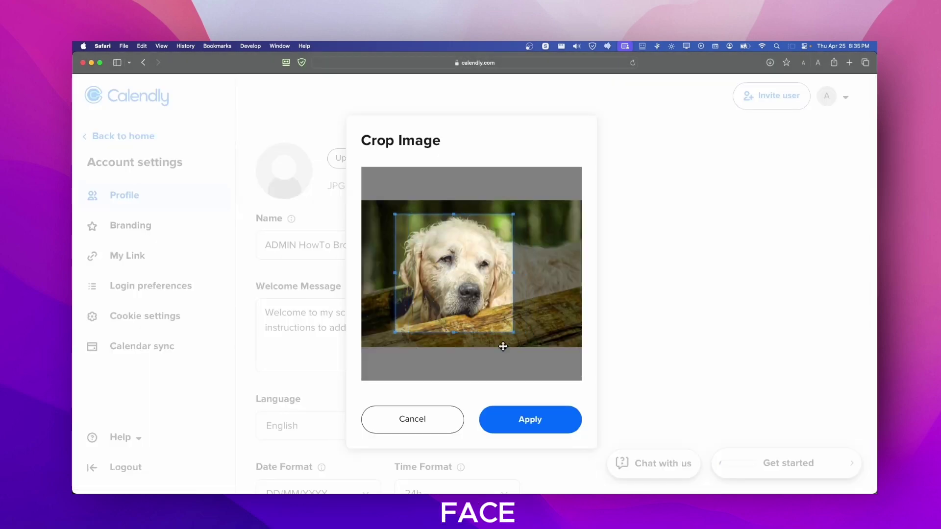
left_click(542, 420)
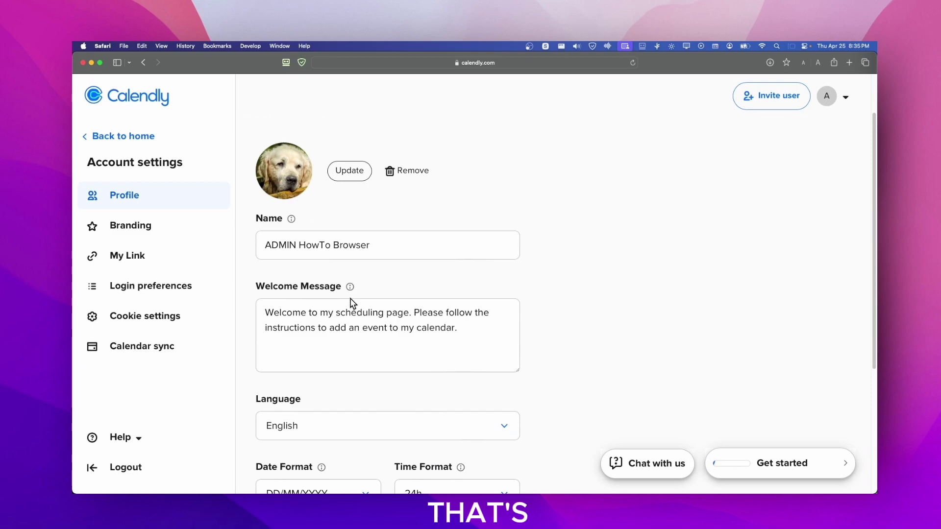
Step: Review the account name and welcome message fields, checking what the welcome message is for
scroll(348, 293, "down", 2)
scroll(349, 293, "up", 2)
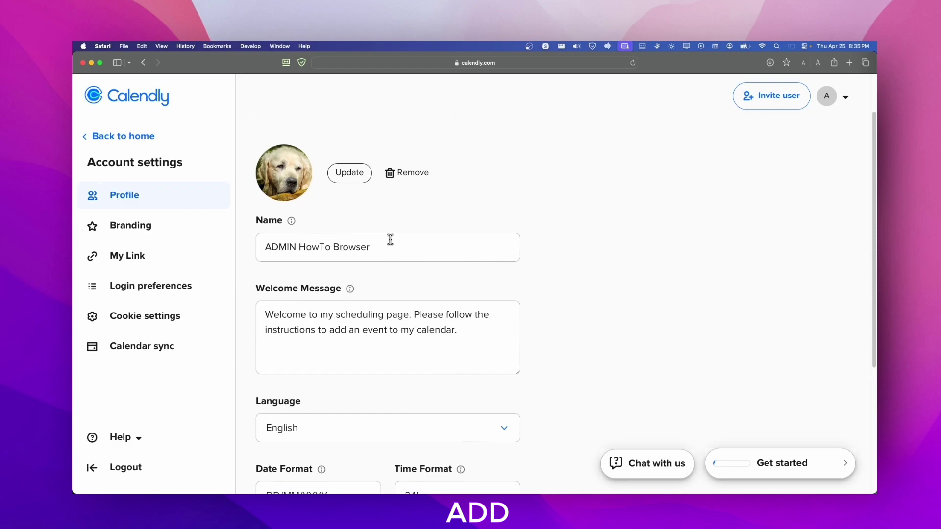
left_click(367, 247)
left_click_drag(367, 246, 316, 245)
left_click(338, 247)
left_click_drag(385, 247, 264, 246)
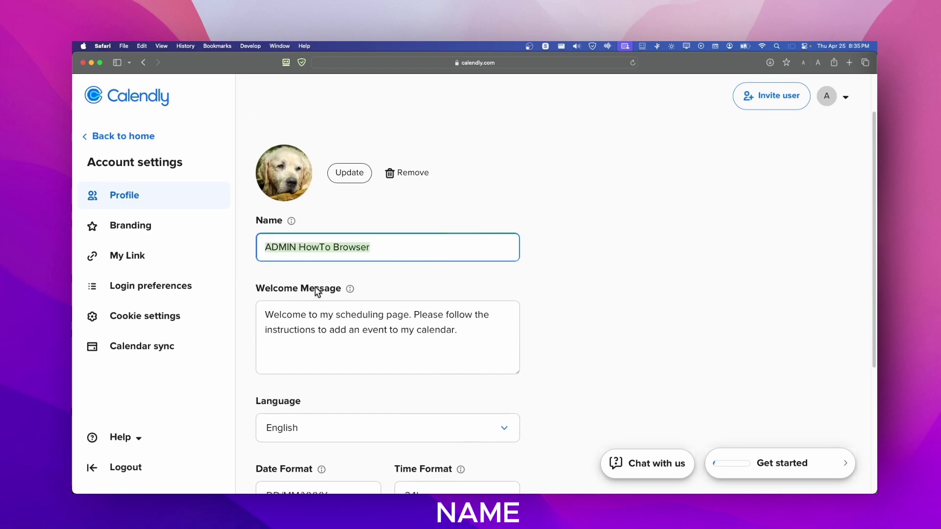
left_click(266, 307)
scroll(372, 330, "down", 2)
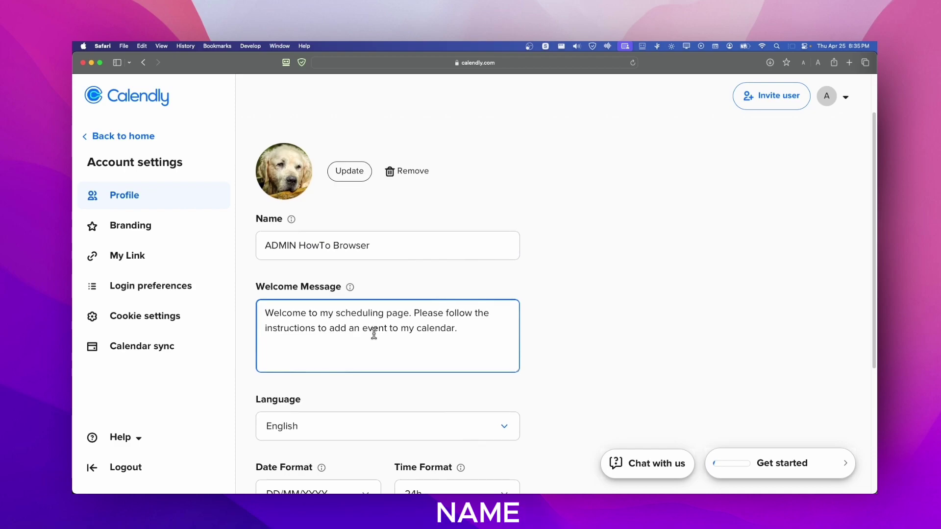
left_click_drag(263, 280, 440, 281)
left_click(459, 297)
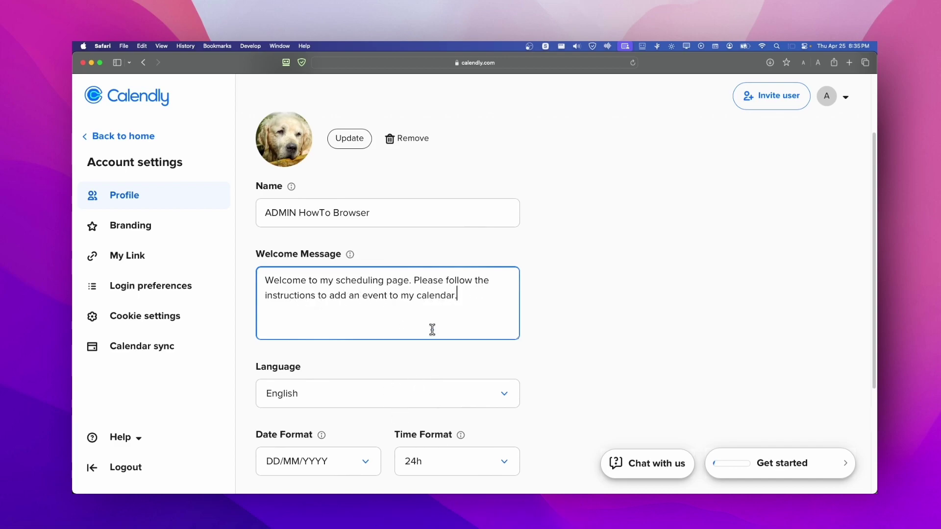
left_click(350, 254)
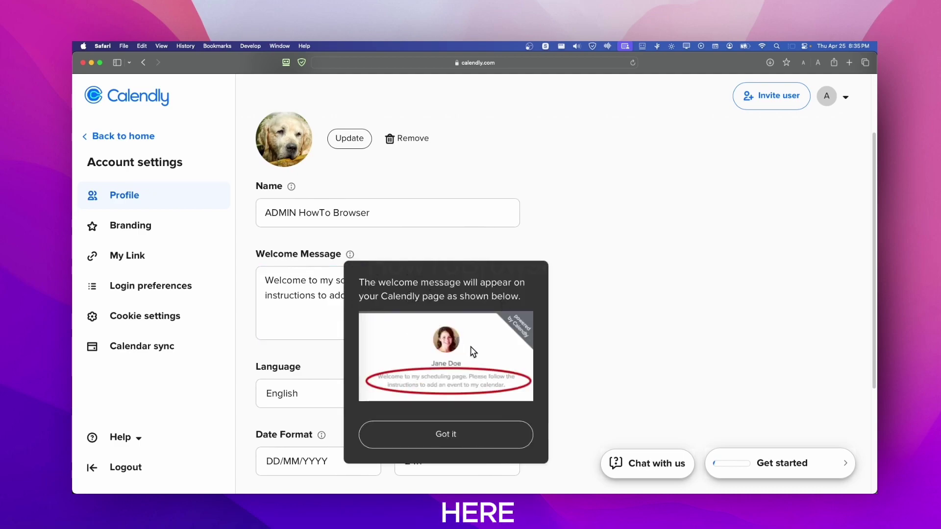
left_click(624, 353)
Step: Scroll down the profile settings and save the changes
scroll(412, 390, "down", 2)
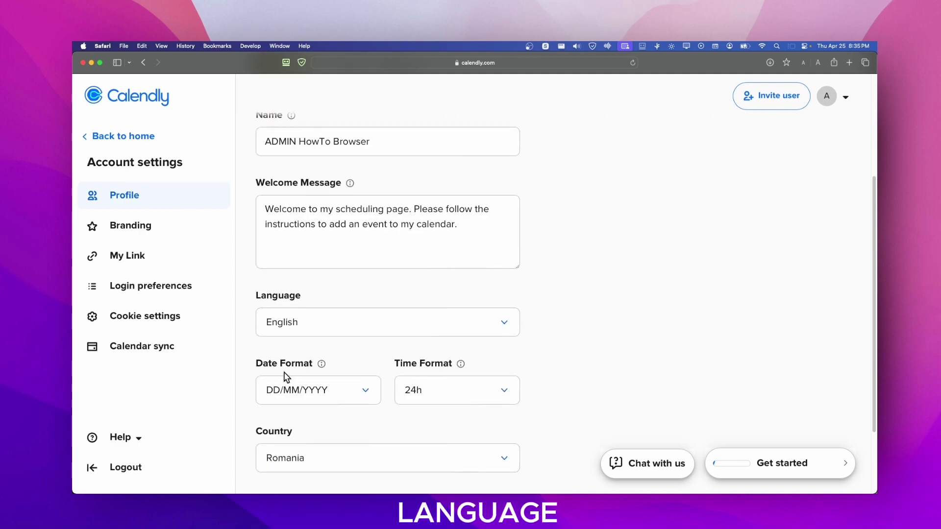
scroll(313, 381, "down", 2)
scroll(377, 392, "down", 2)
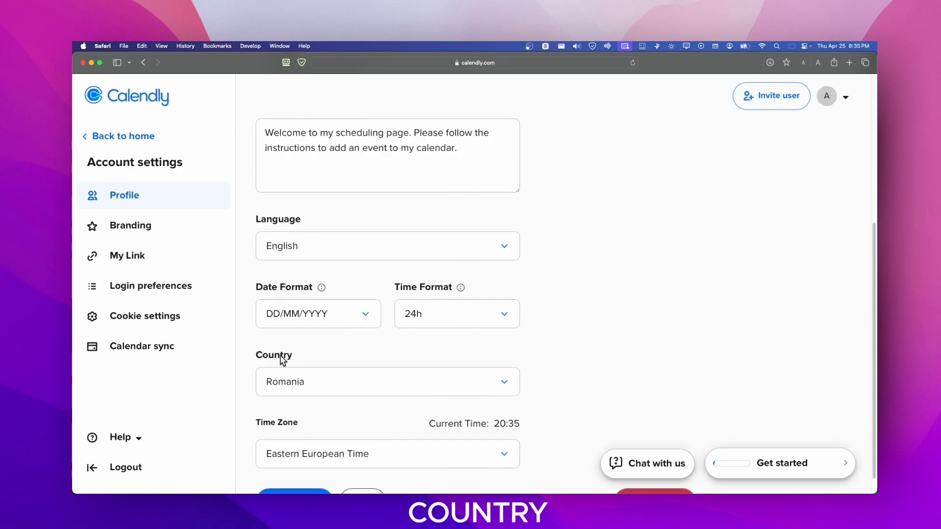
scroll(287, 363, "down", 1)
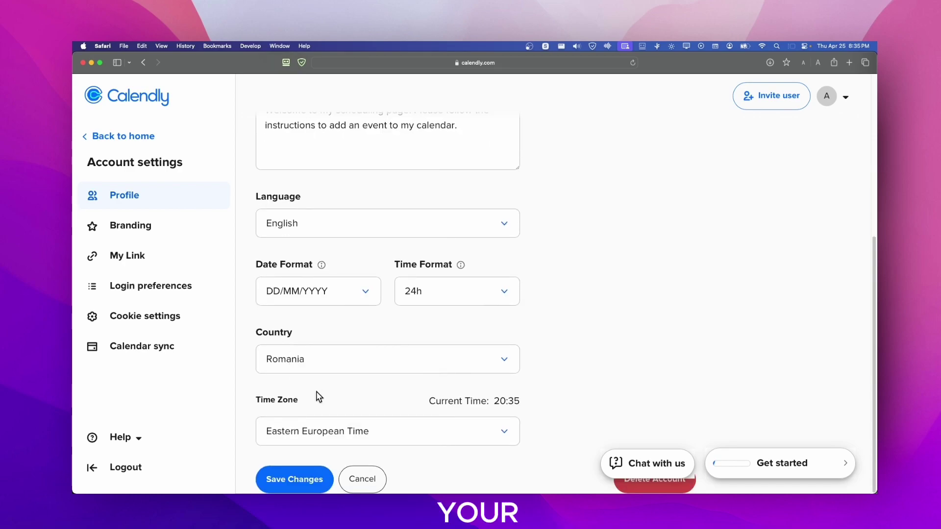
left_click(293, 478)
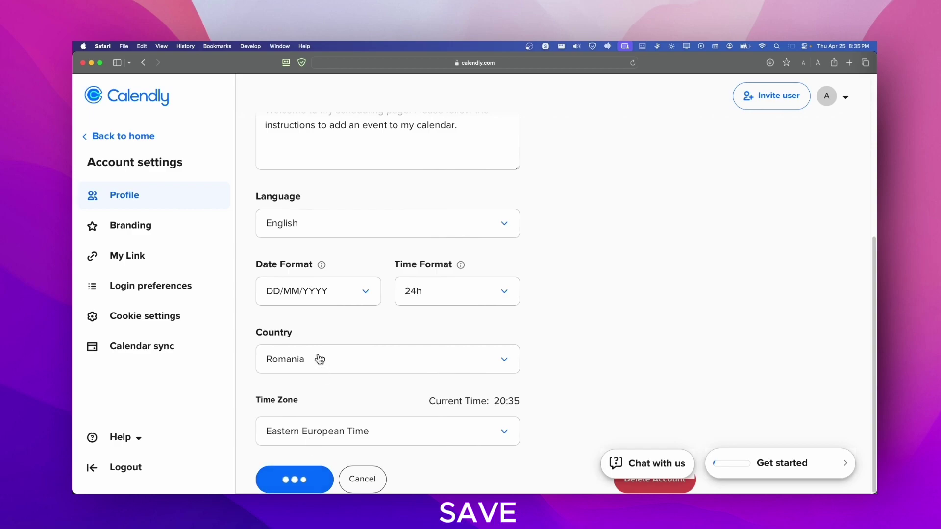
Step: Open Branding settings and confirm no logo is uploaded and Calendly branding stays on
left_click(172, 226)
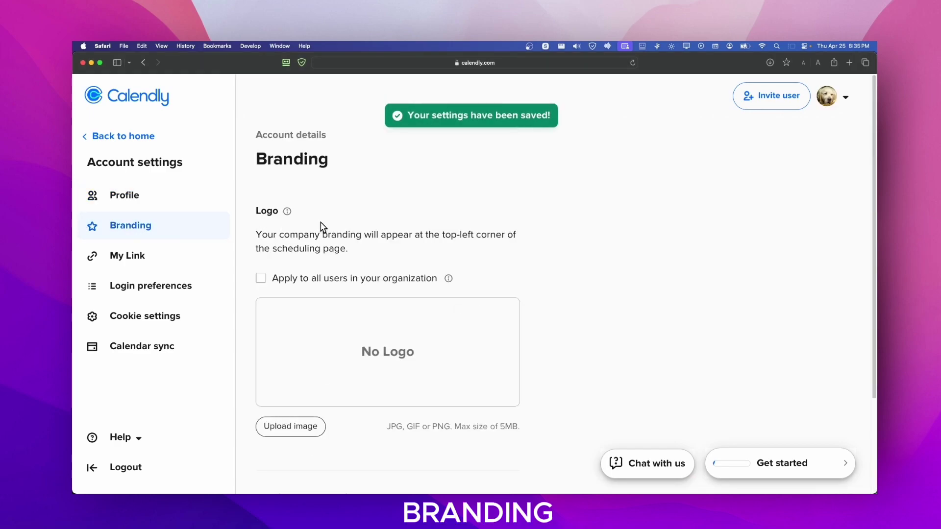
scroll(321, 231, "down", 1)
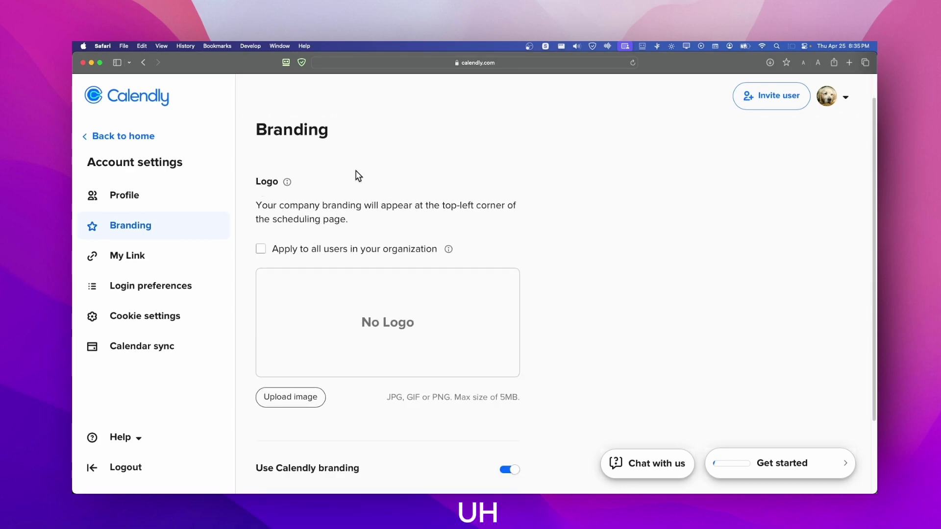
key("super+shift+2")
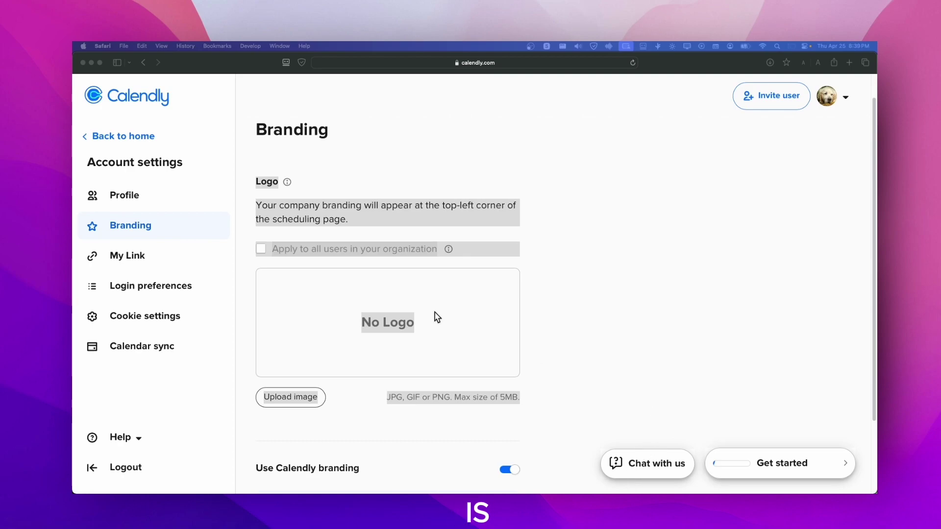
left_click(365, 231)
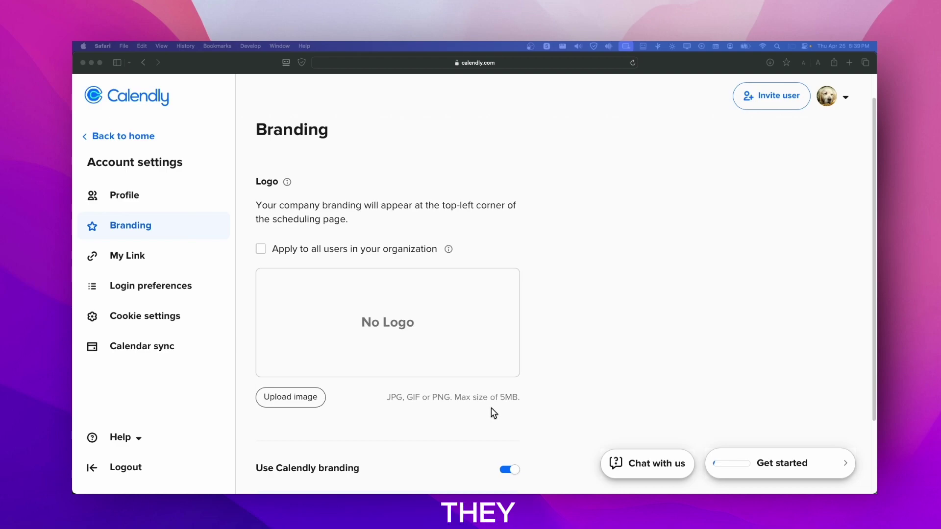
left_click(583, 333)
scroll(604, 336, "down", 3)
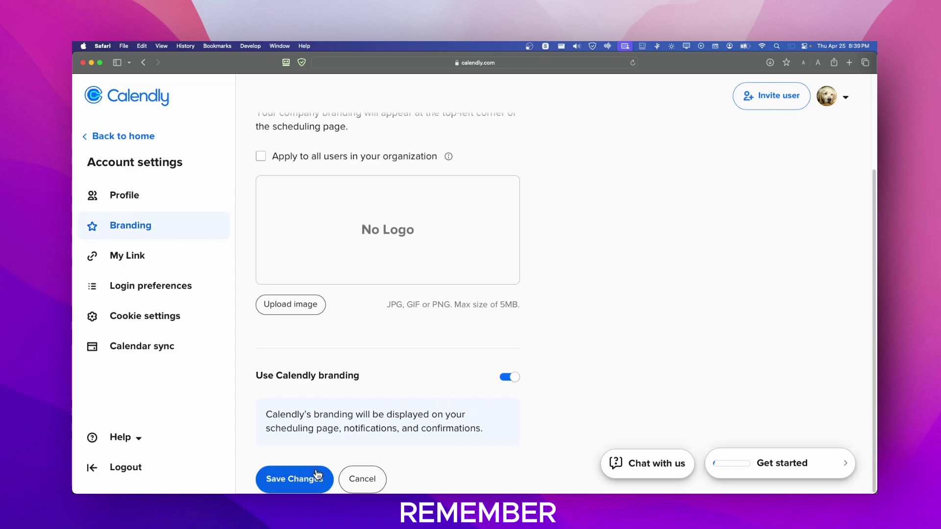
left_click(139, 258)
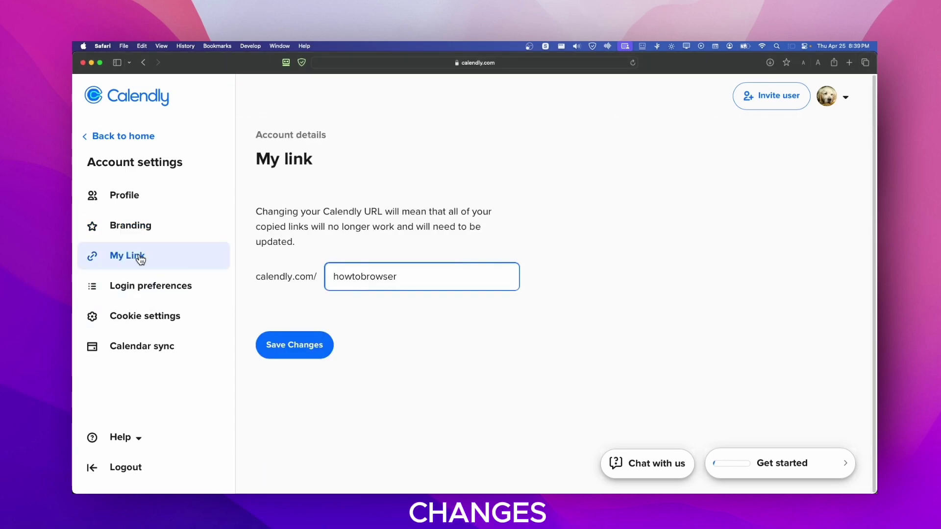
left_click_drag(251, 159, 312, 162)
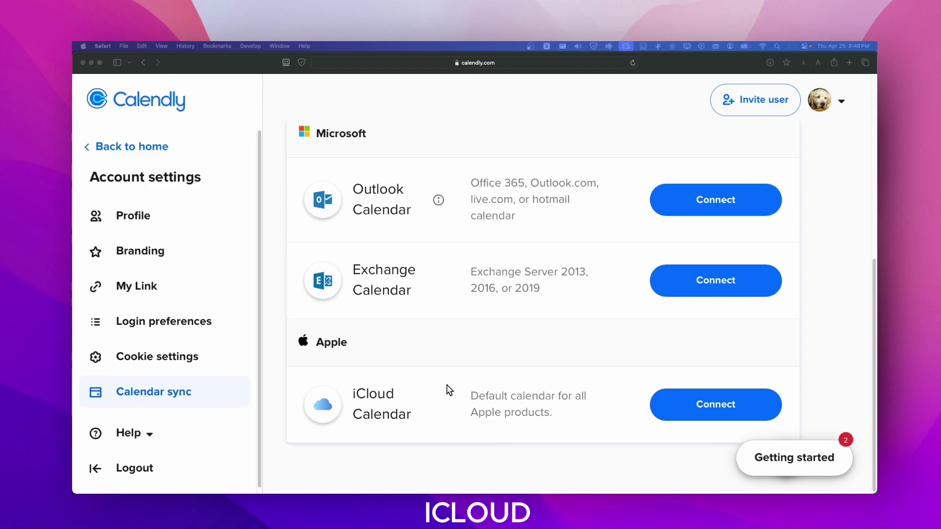
Step: Scroll back up to the personal booking link above the 30 Minute Meeting card
scroll(449, 388, "up", 2)
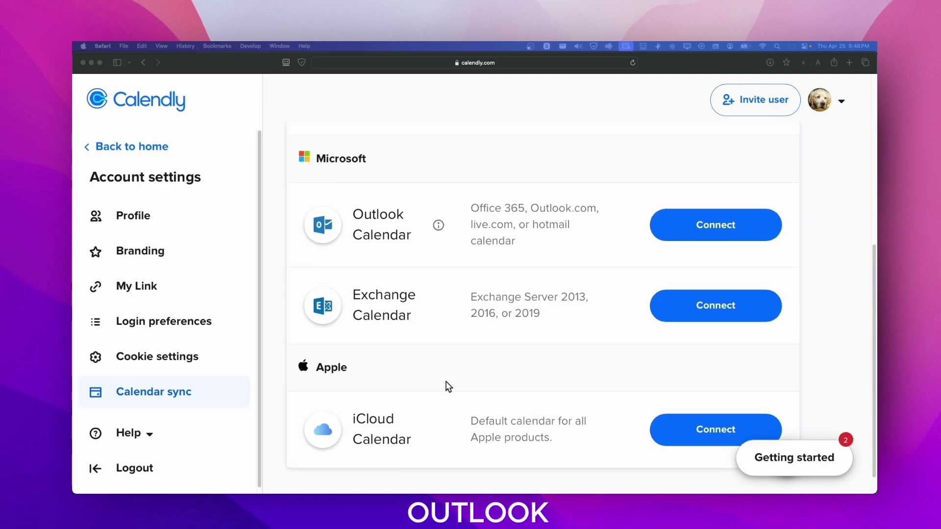
scroll(449, 387, "up", 1)
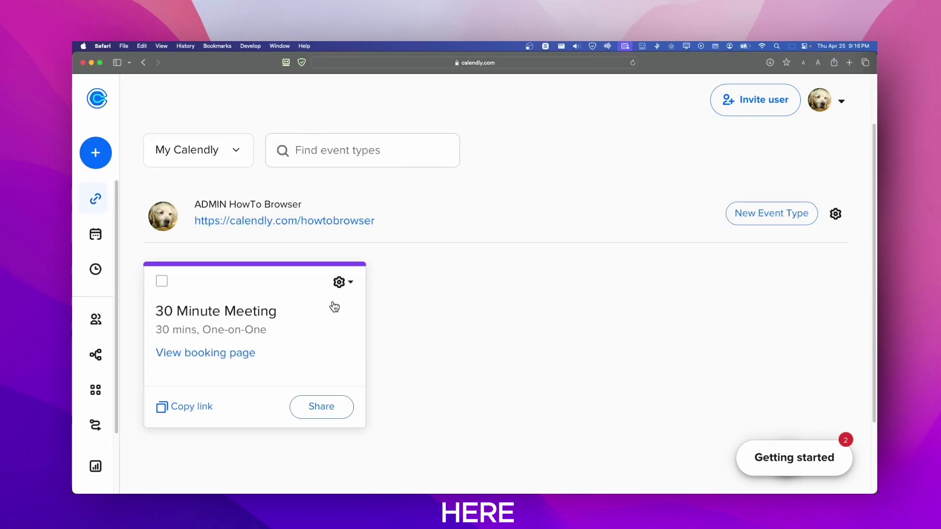
Step: Choose Edit from the 30 Minute Meeting card's gear menu
left_click(355, 285)
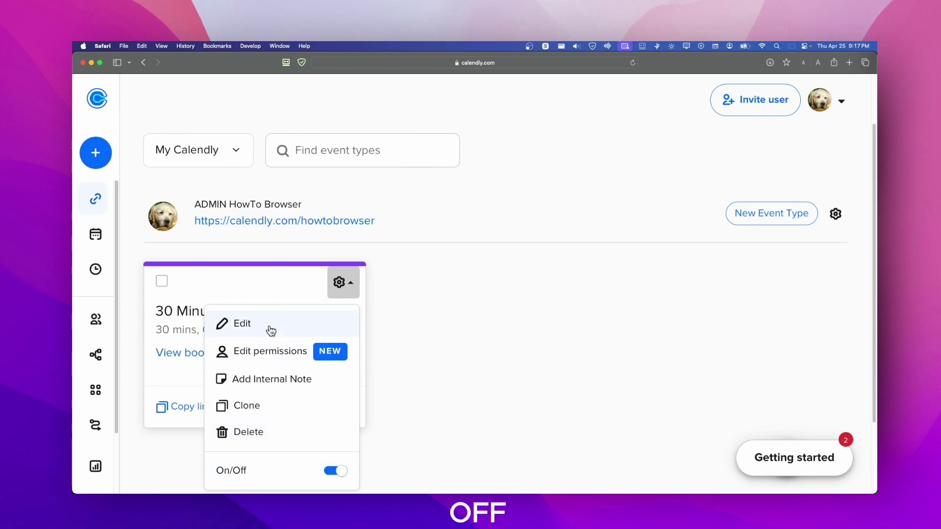
left_click(183, 319)
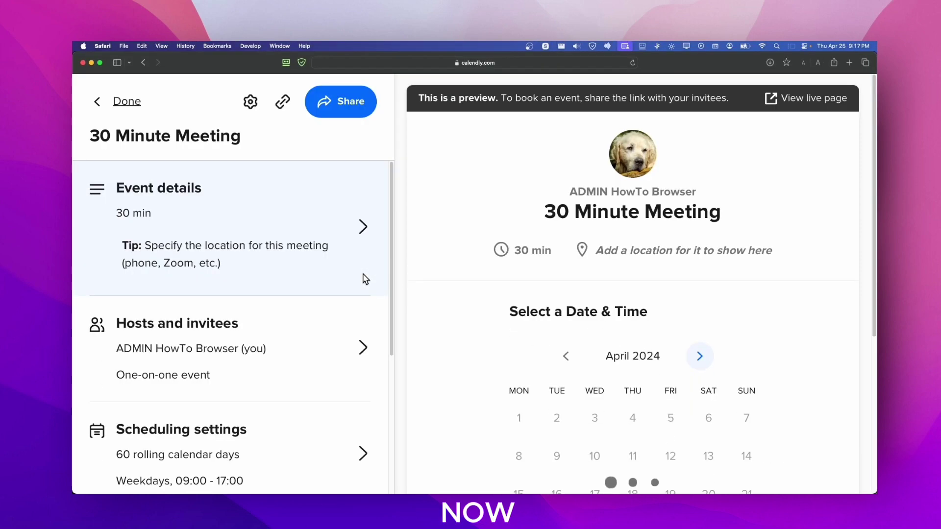
Step: Open the event details, select a custom duration, and view all location options
left_click(224, 208)
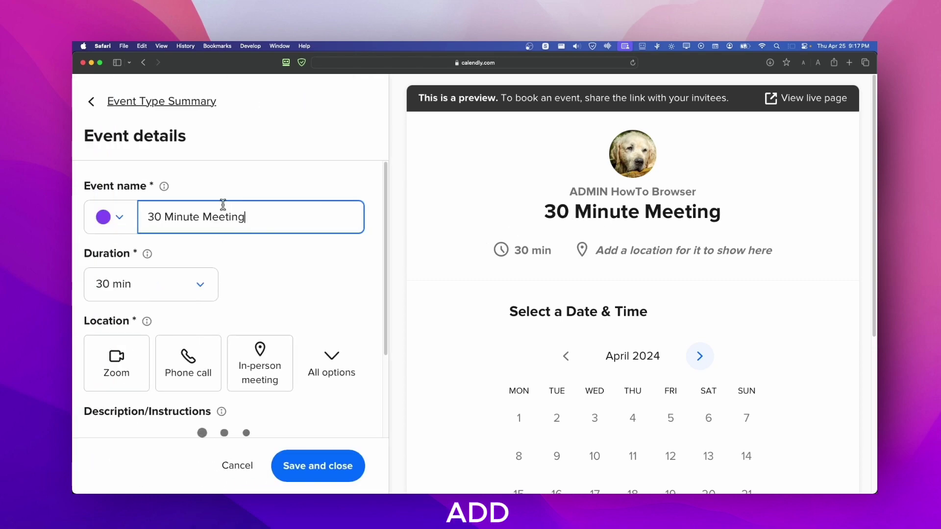
scroll(196, 306, "down", 1)
left_click(200, 262)
scroll(252, 305, "down", 4)
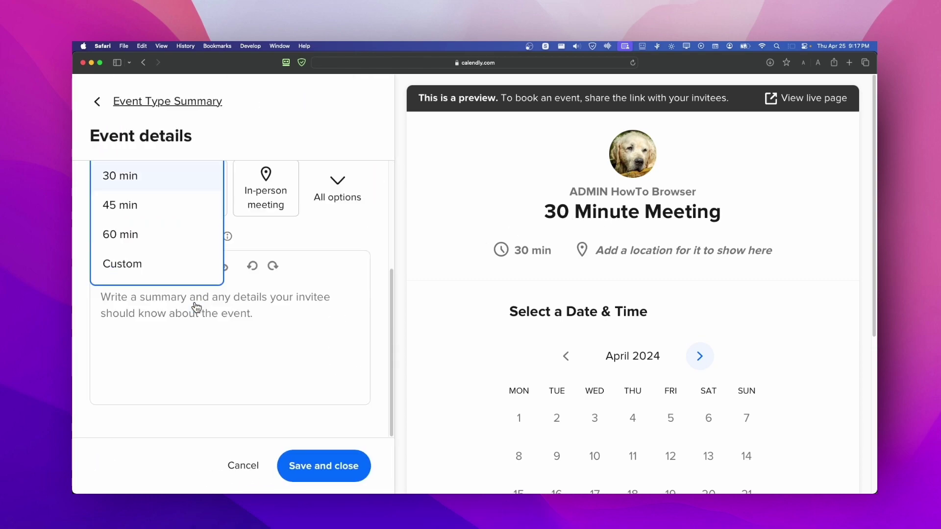
left_click(185, 271)
scroll(186, 235, "up", 1)
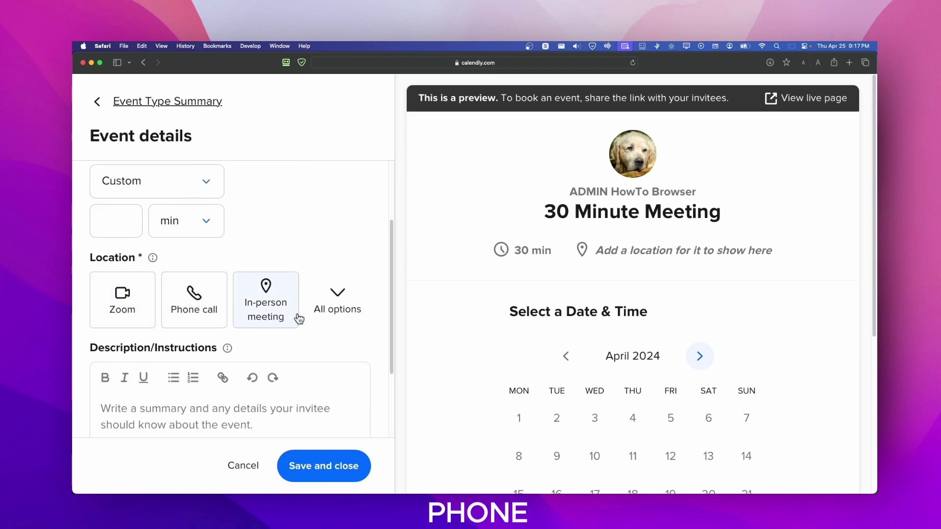
left_click(335, 304)
scroll(300, 346, "down", 3)
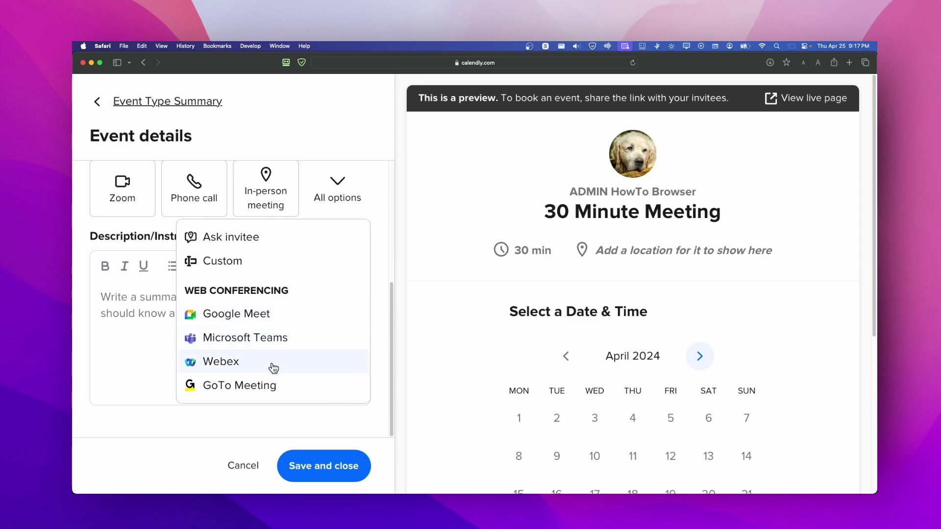
left_click(135, 326)
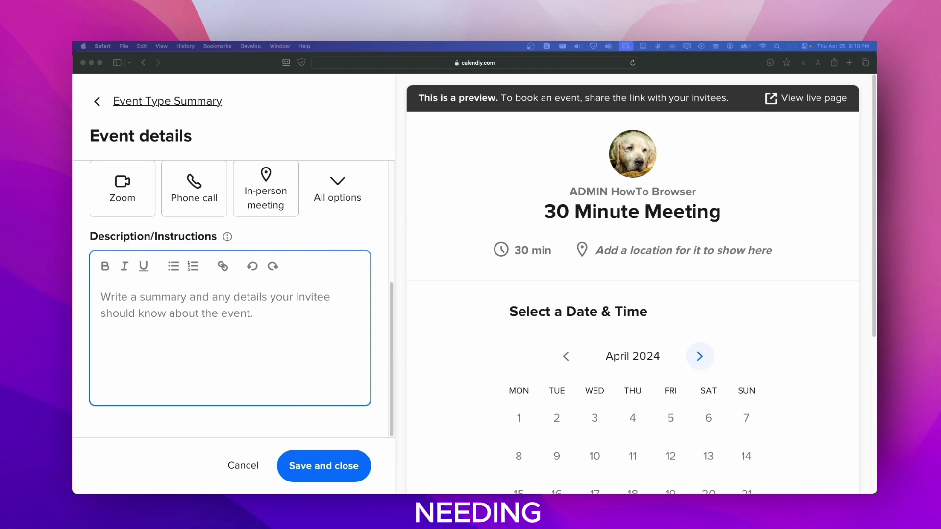
Step: Start the description with 'This is a great opportunity to discuss (meeting topics)'
left_click(273, 300)
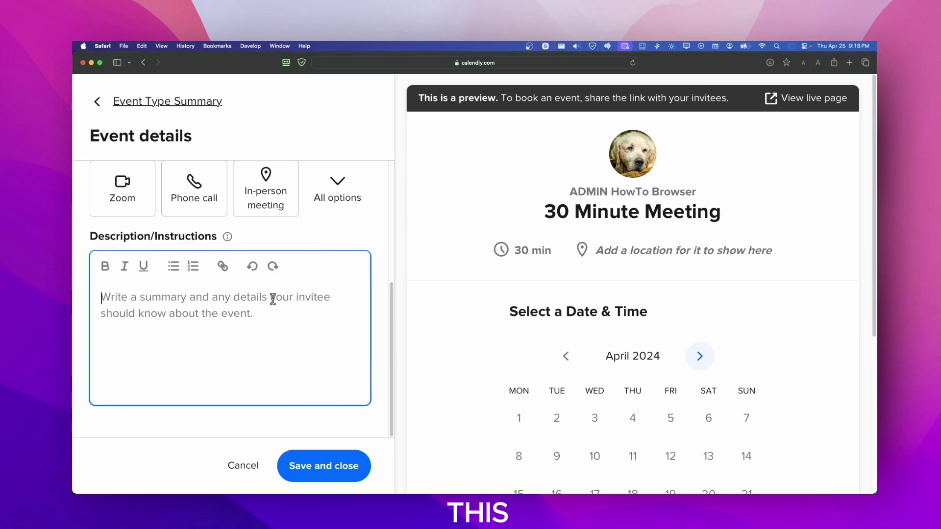
scroll(273, 299, "up", 1)
scroll(273, 300, "down", 1)
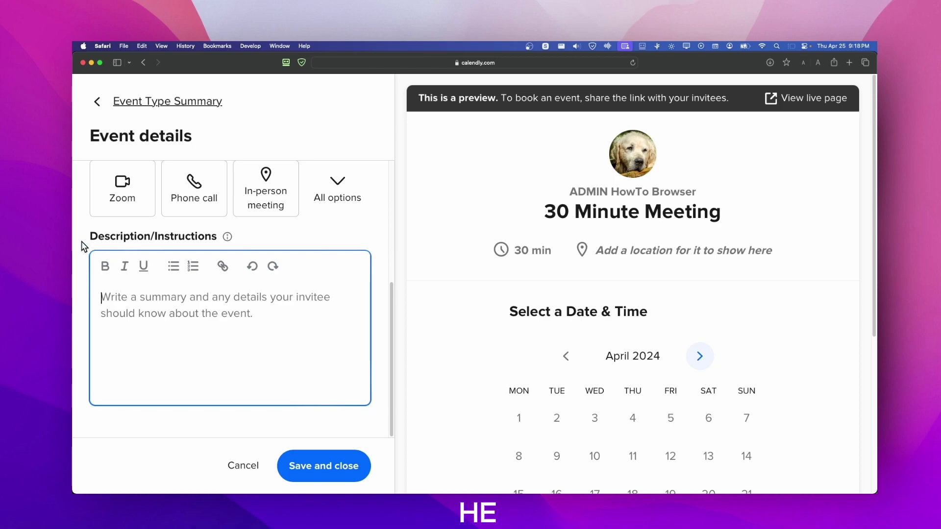
left_click_drag(84, 246, 203, 237)
left_click(168, 237)
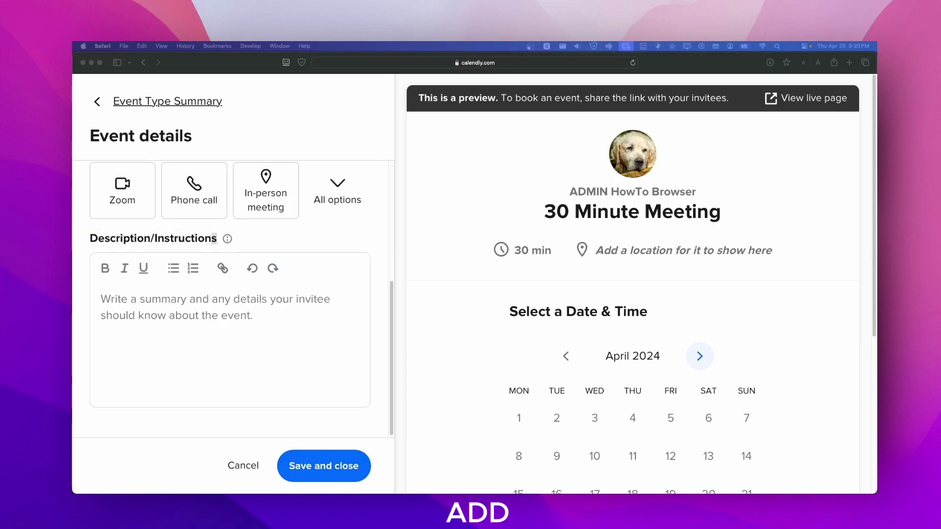
left_click(259, 314)
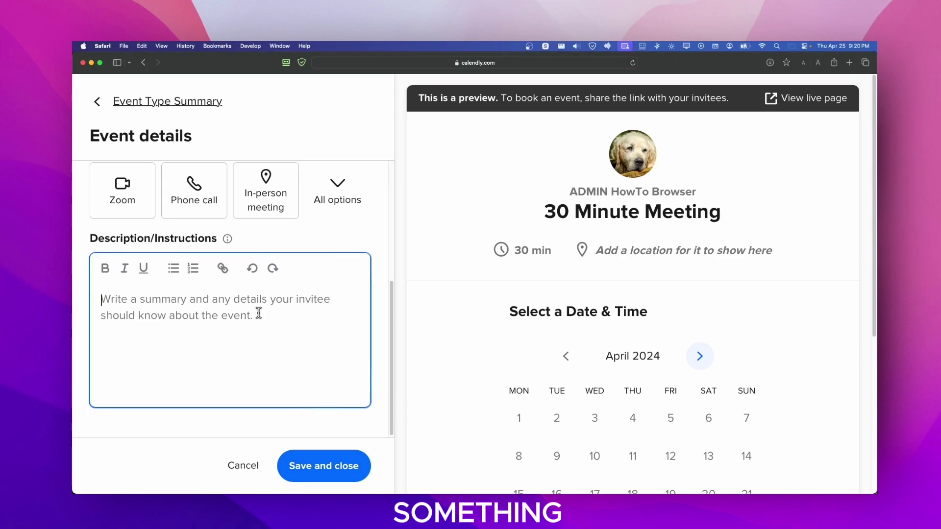
type("This is")
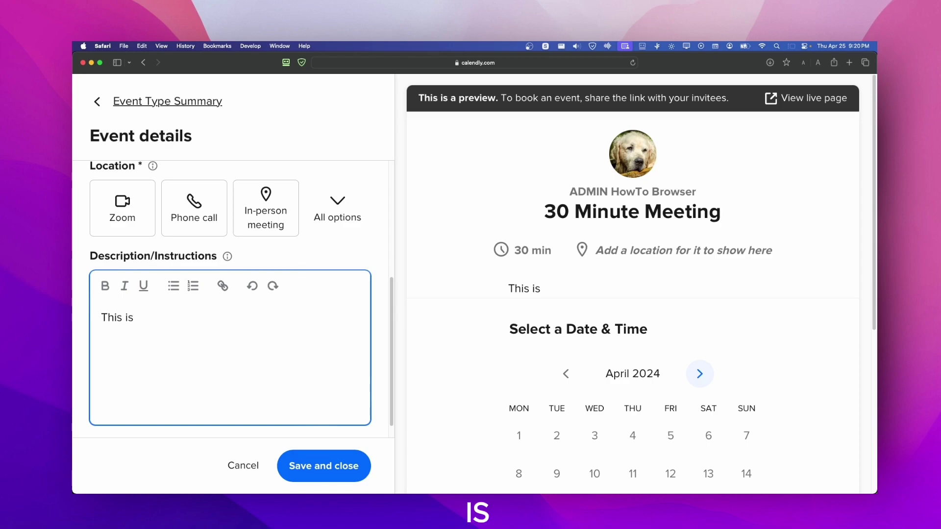
type("a great op")
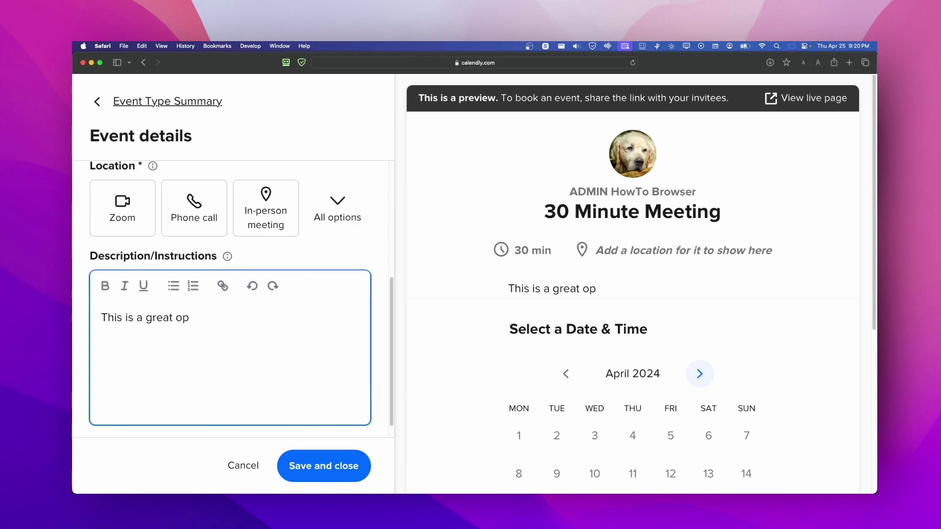
type("portunity")
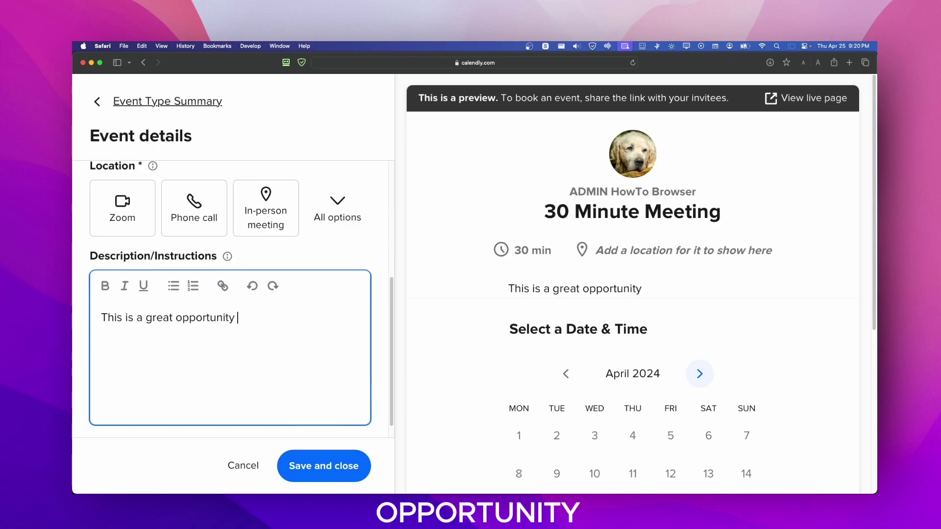
type(" to discuss ")
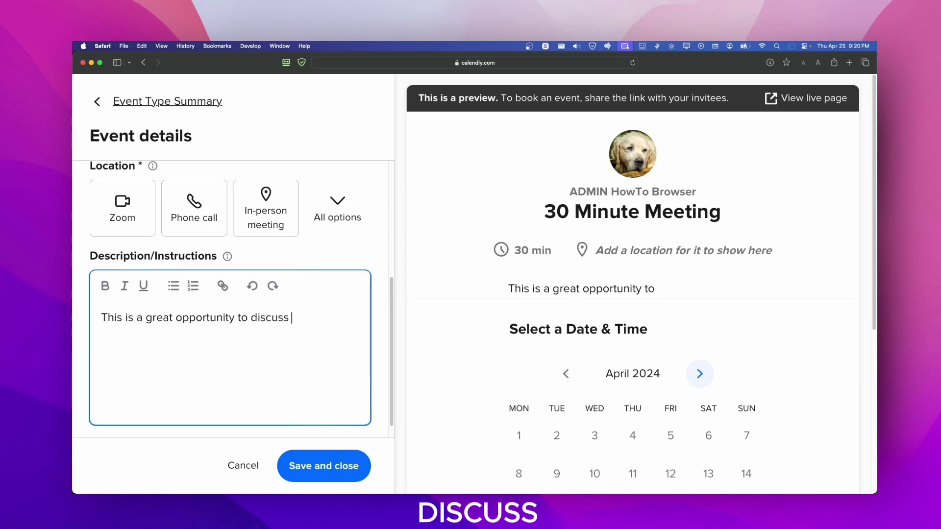
type("metti")
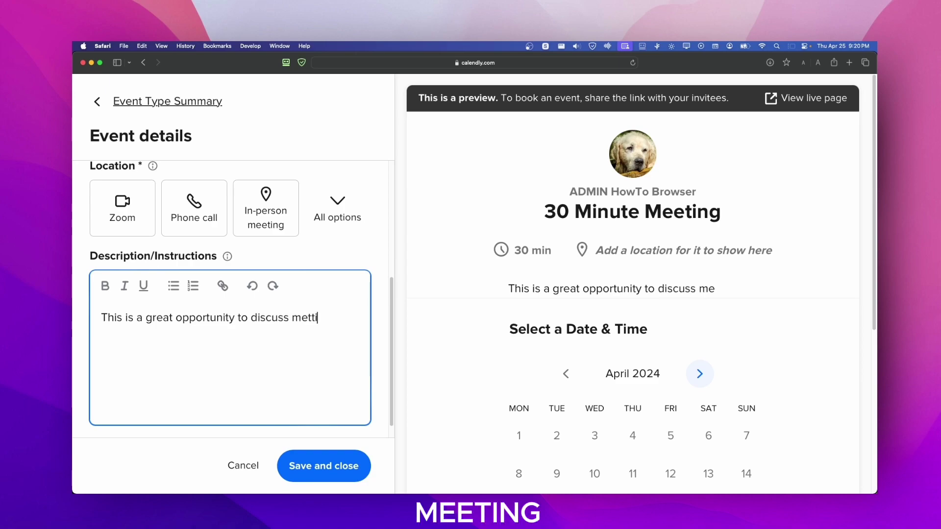
type("ng")
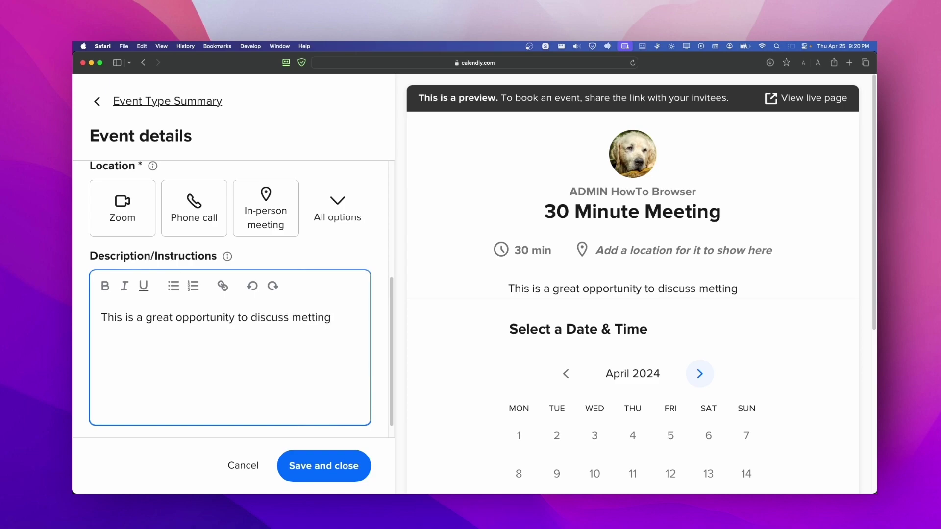
key("BackSpace")
key("BackSpace")
key("BackSpace")
key("BackSpace")
type("e")
key("BackSpace")
key("BackSpace")
type("eting topics")
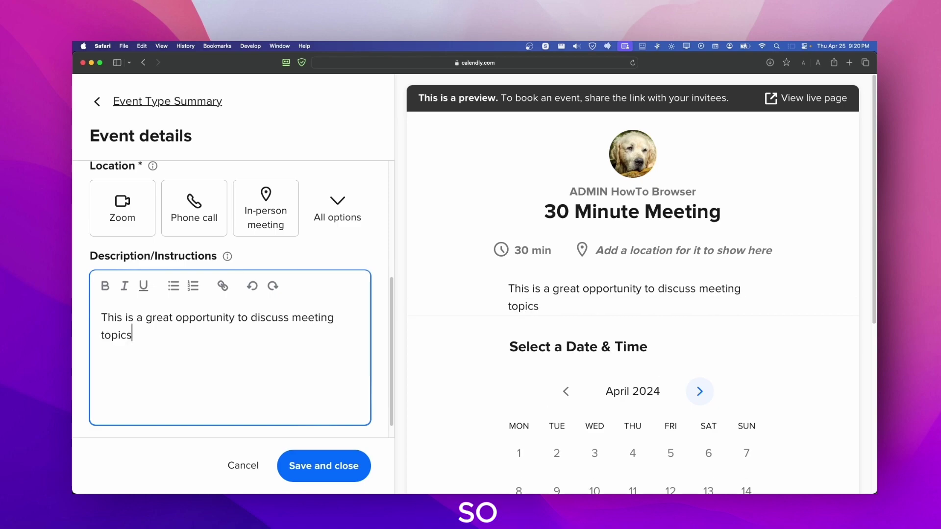
type(")")
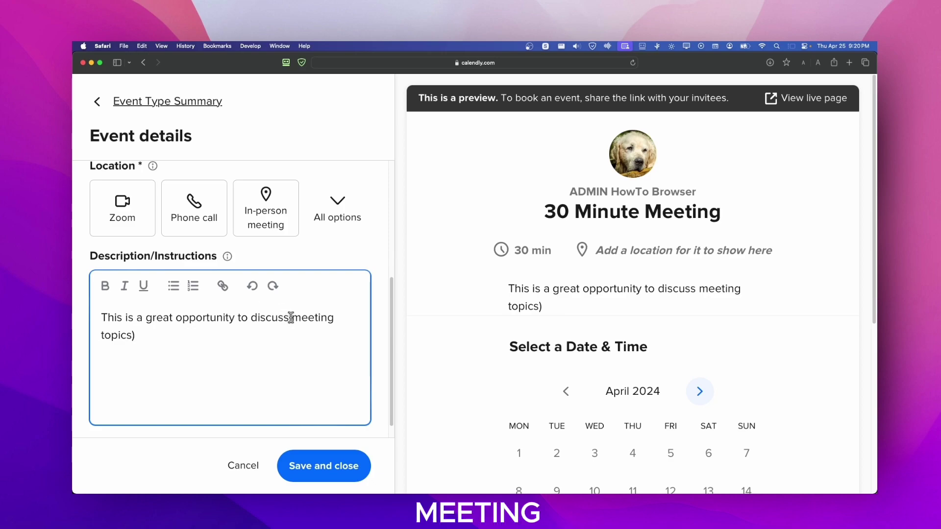
left_click(293, 318)
type("(")
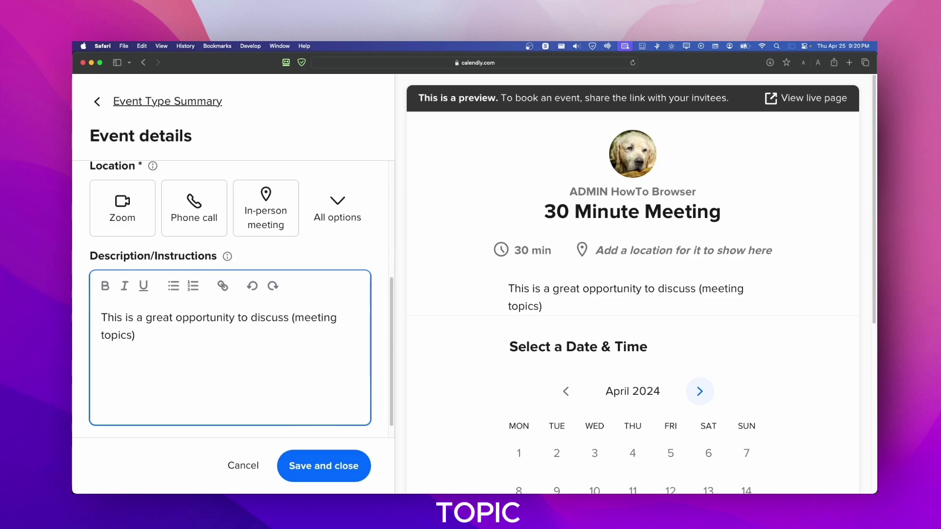
left_click(183, 342)
Step: Add the sentence 'In this meeting, we will cover list of topics to be covered)'
type(". in")
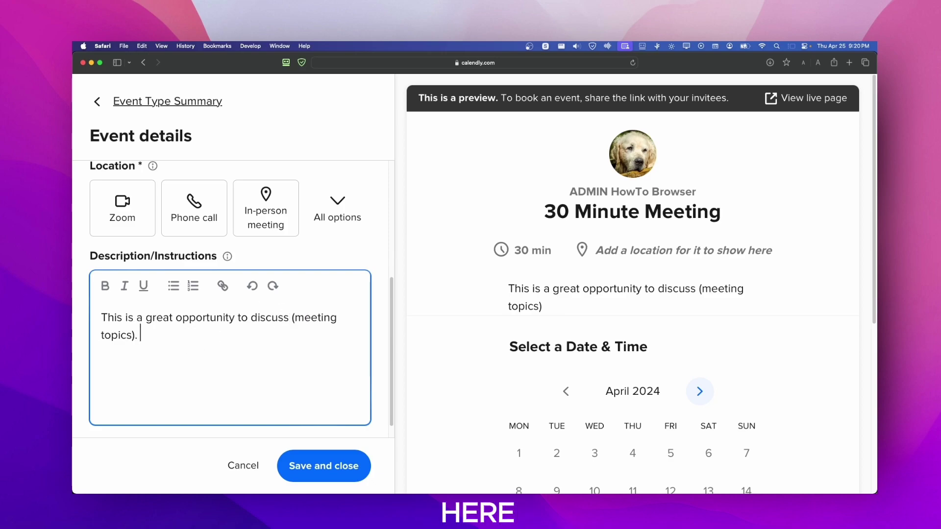
key("BackSpace")
key("BackSpace")
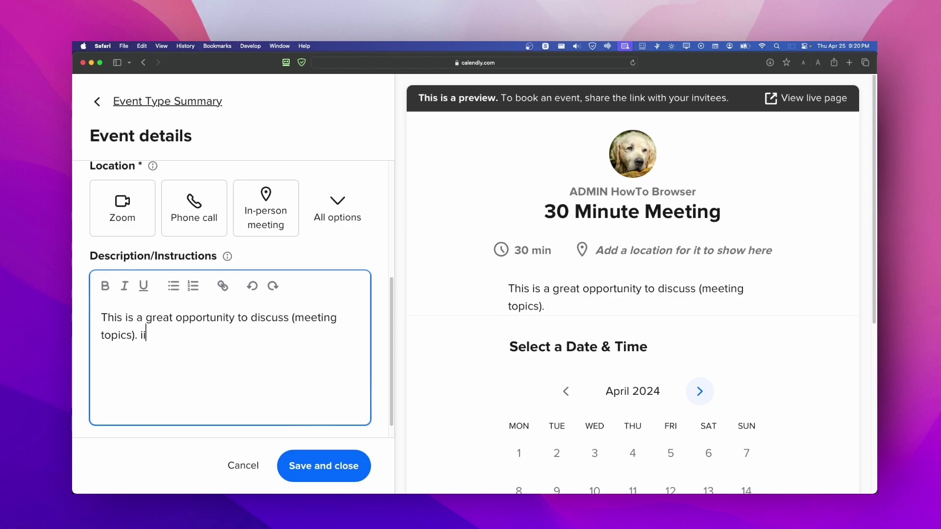
type("i")
key("BackSpace")
type("n this ")
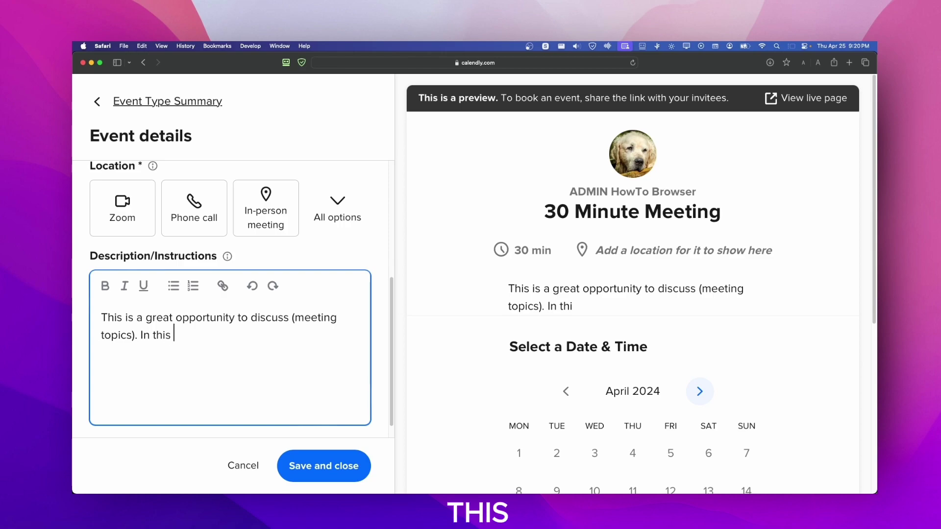
type("mettin")
key("BackSpace")
key("BackSpace")
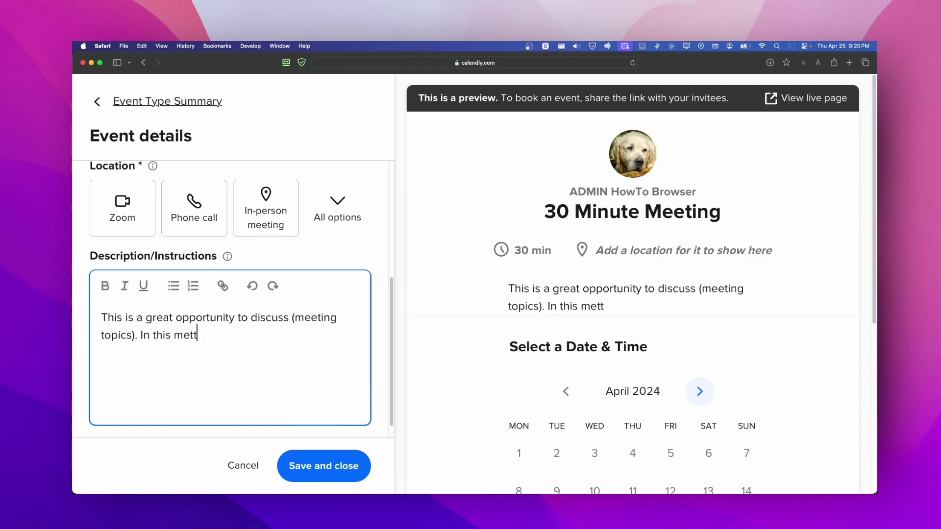
key("BackSpace")
type("eting, we will cover ")
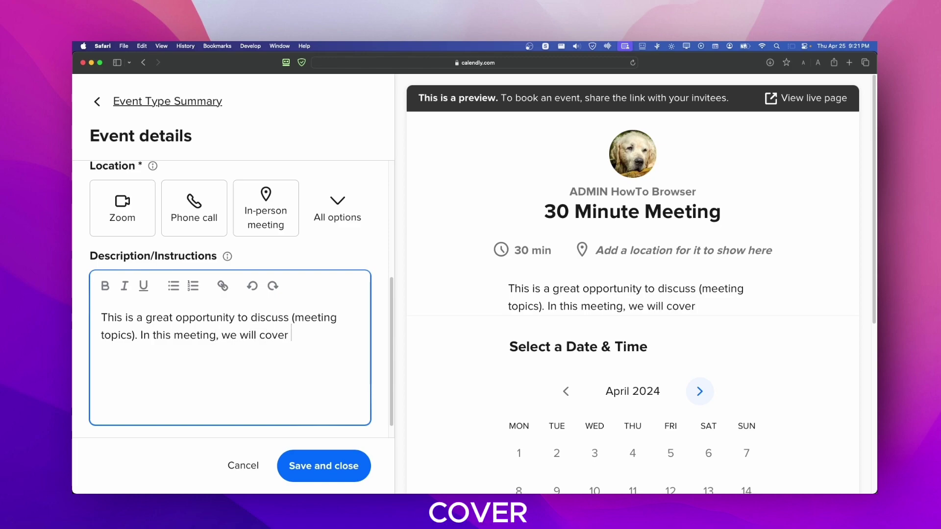
type("list ")
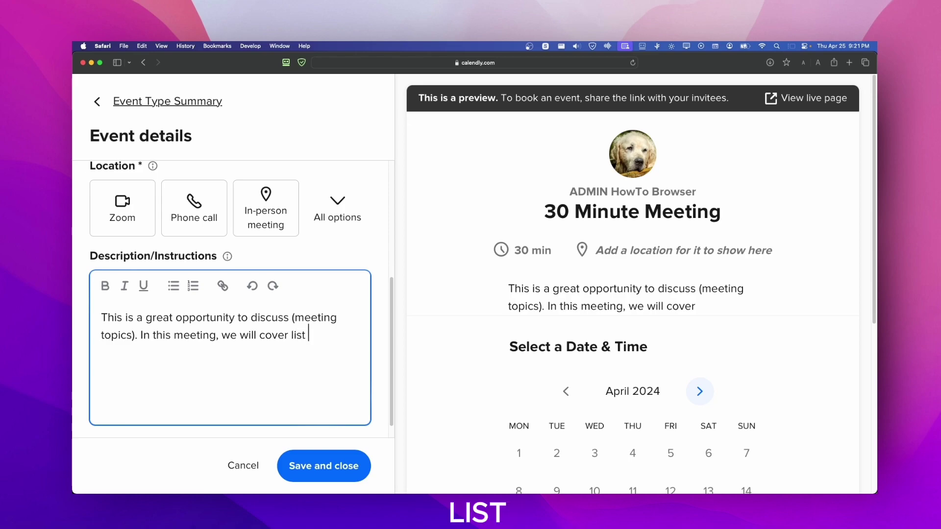
type("of ")
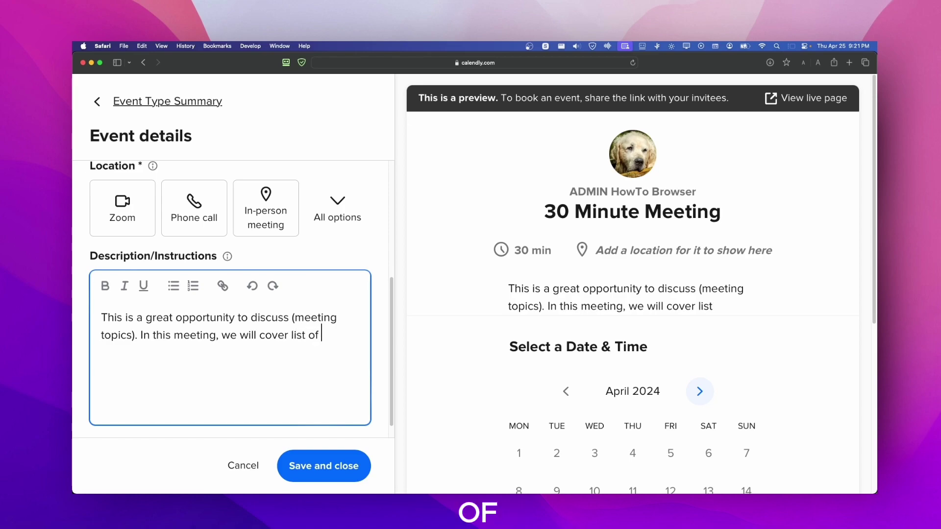
type("tpocs")
key("BackSpace")
key("BackSpace")
key("BackSpace")
key("BackSpace")
key("BackSpace")
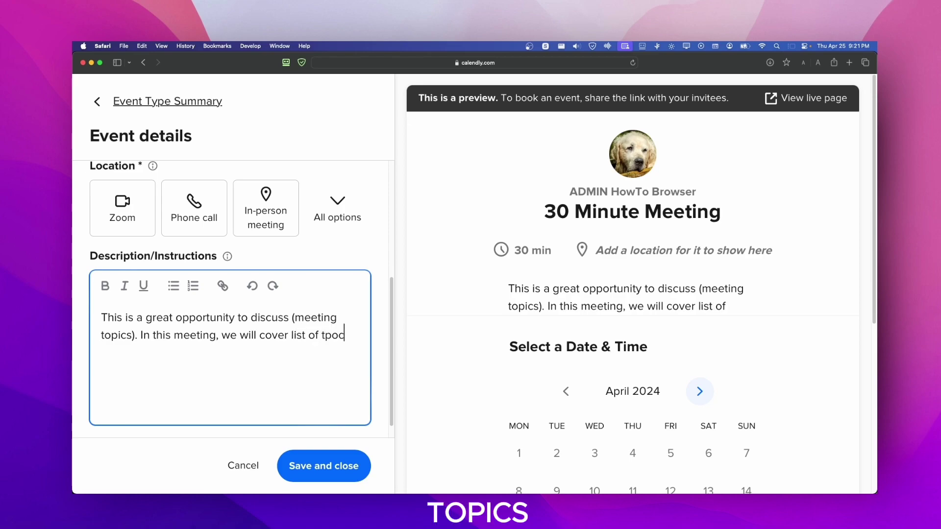
type("topics")
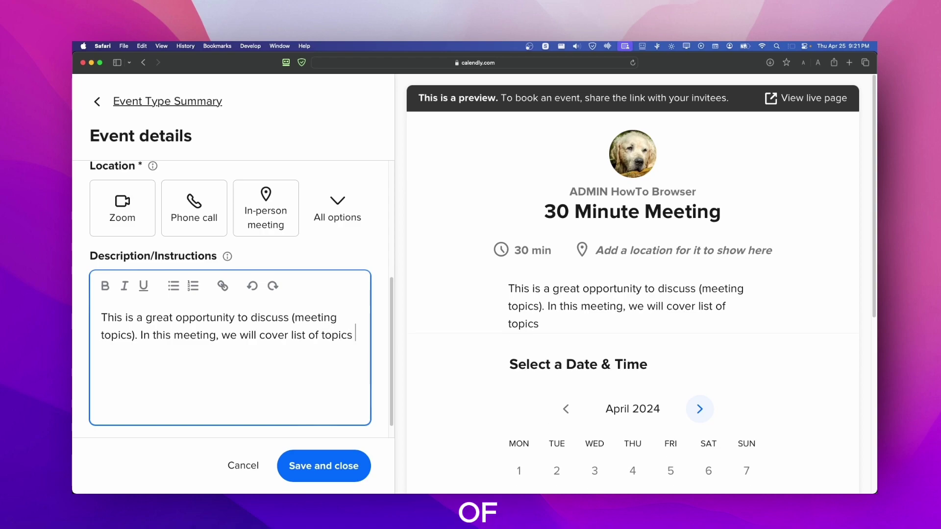
type("to be ")
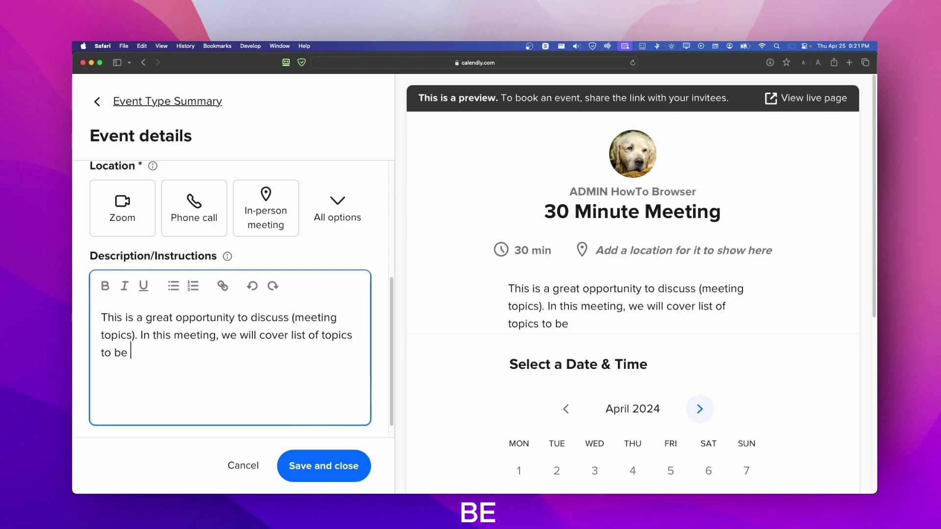
type("covered)")
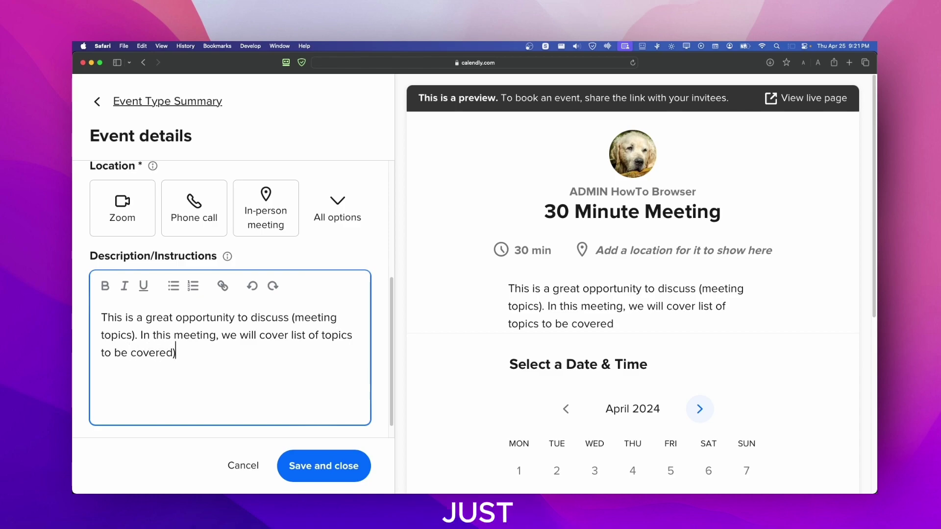
Step: On a new line, add 'I'm looking forward to hearing your thoughts and ideas!'
key("Return")
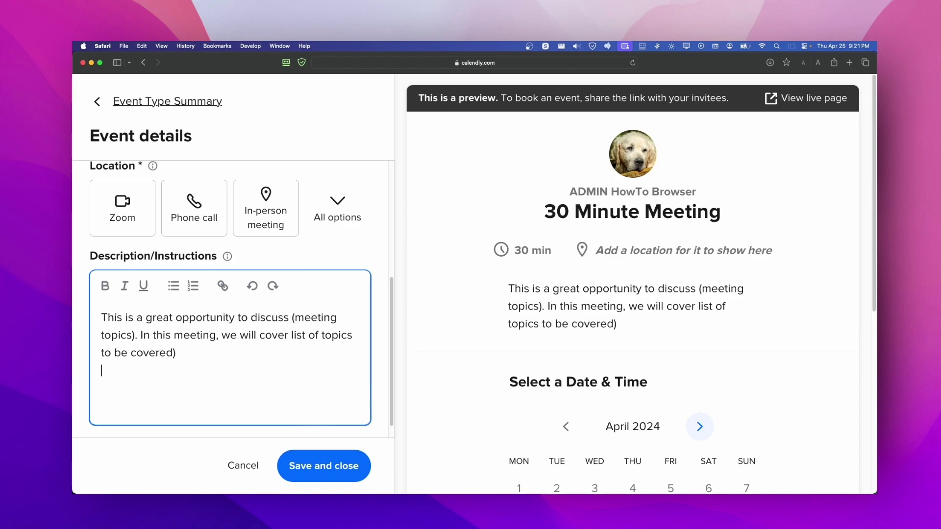
key("Return")
key("BackSpace")
type("I'm ")
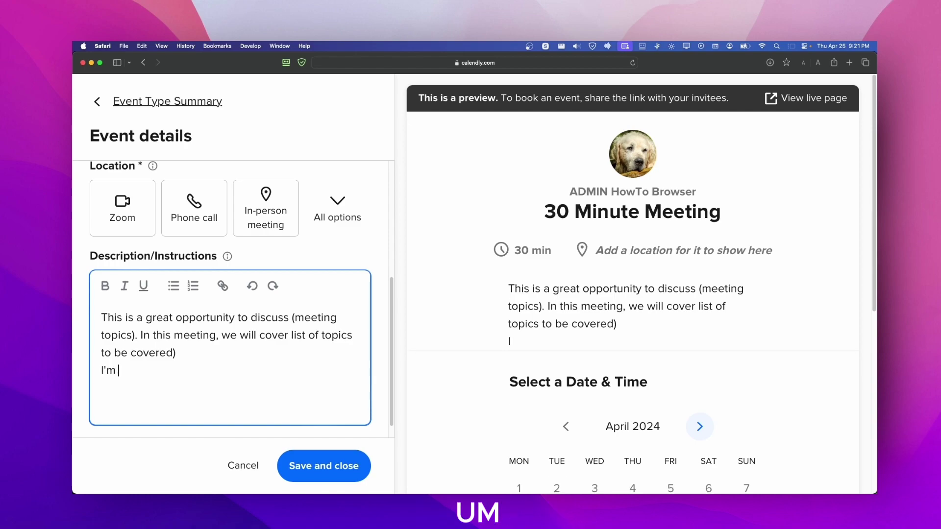
type("lookig")
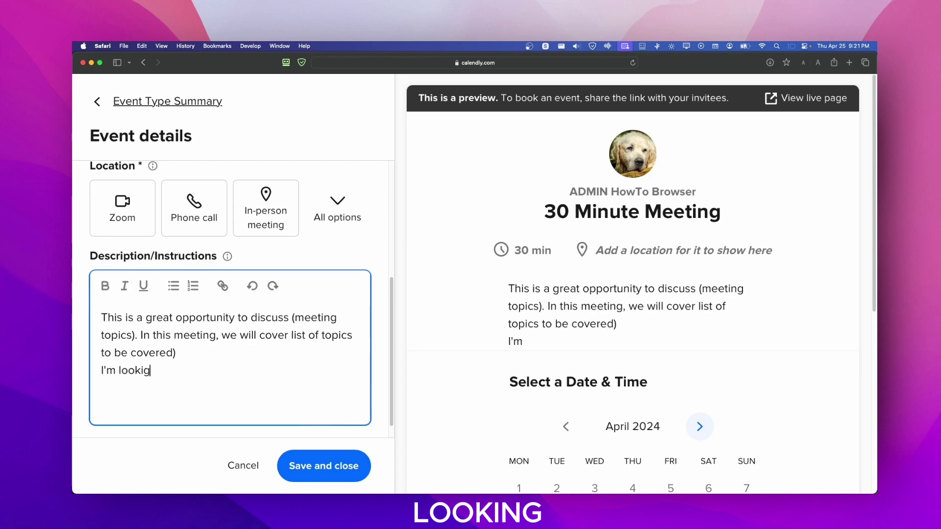
key("BackSpace")
type("ng forw")
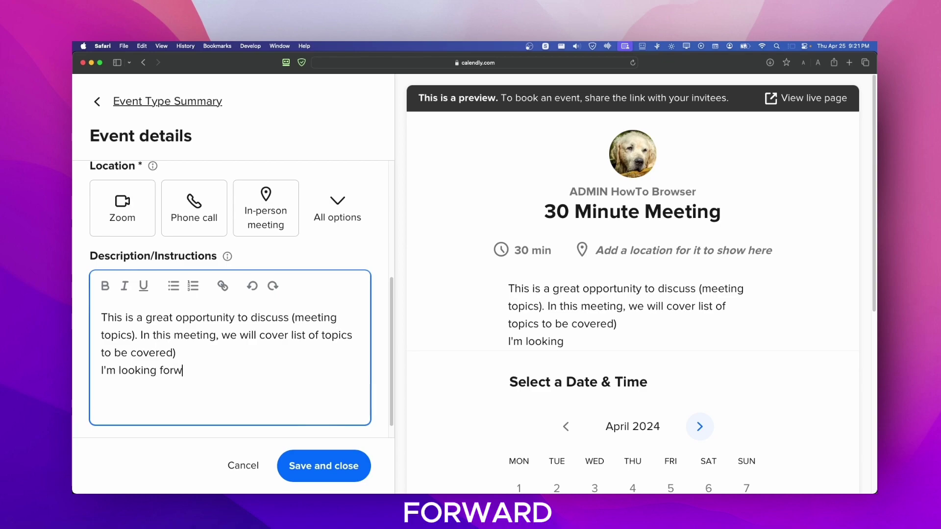
type("ard to heari")
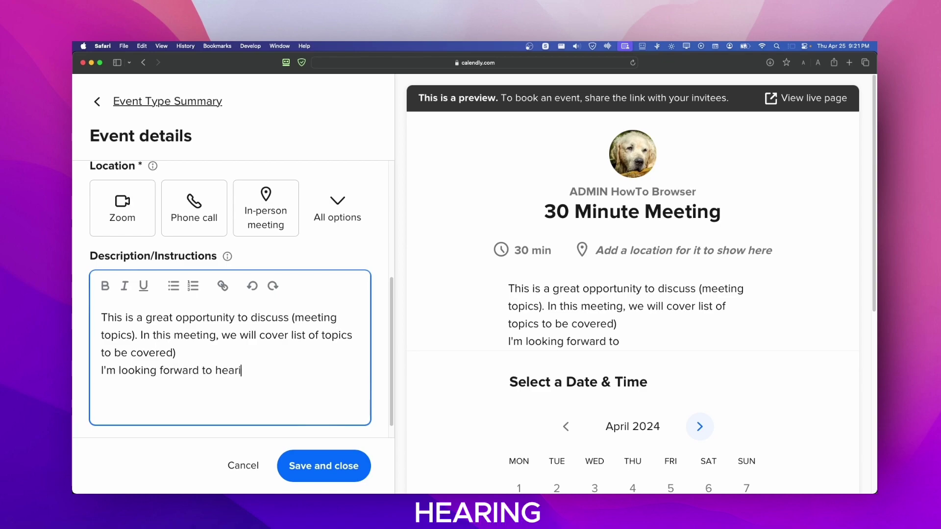
type("ng your thoughts a")
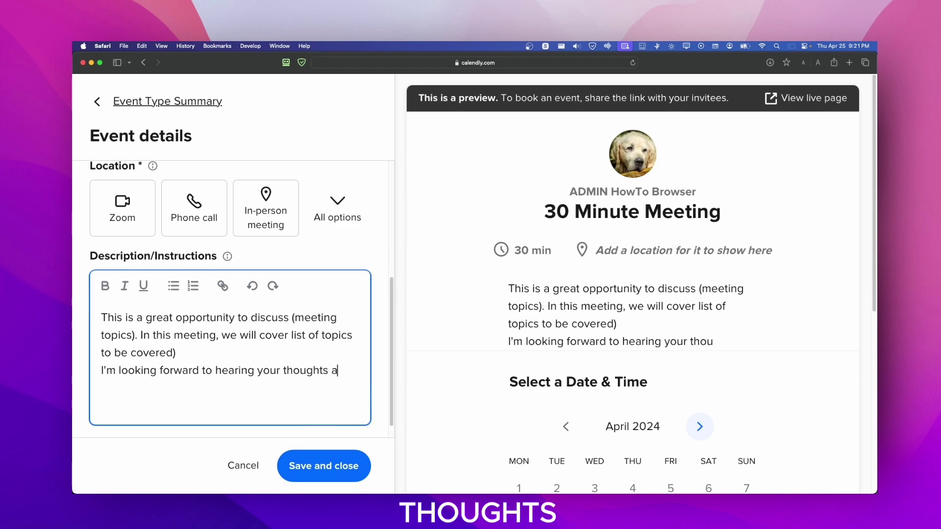
type("nd iedeas")
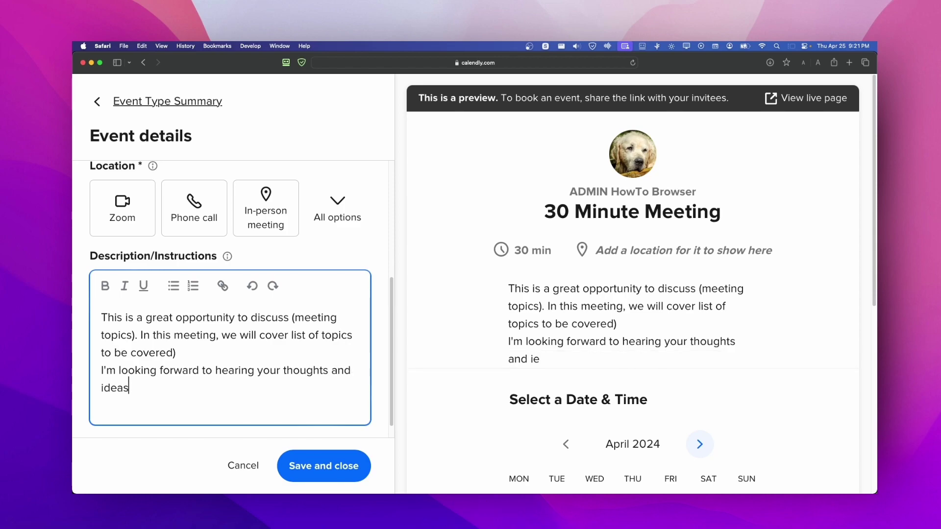
type("!")
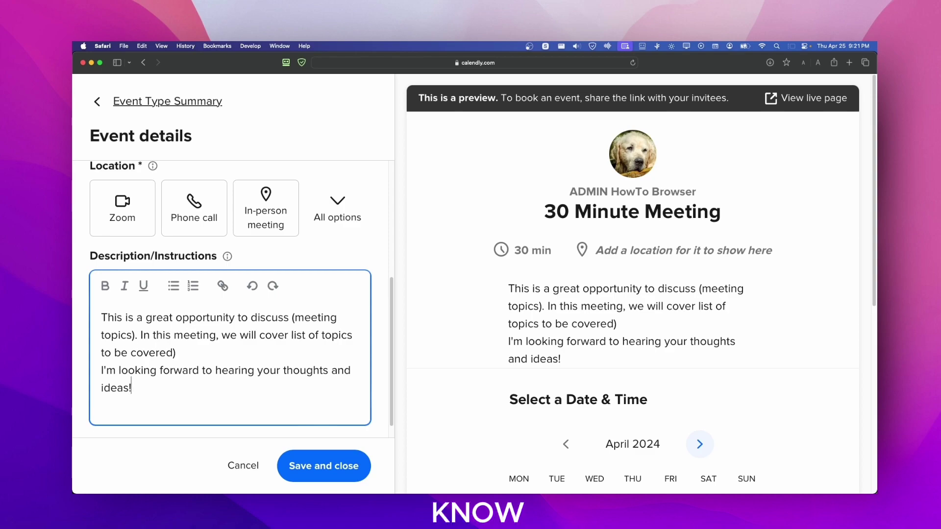
Step: Insert an opening parenthesis so the placeholder reads '(cover list of topics to be covered)' in the preview
left_click(260, 336)
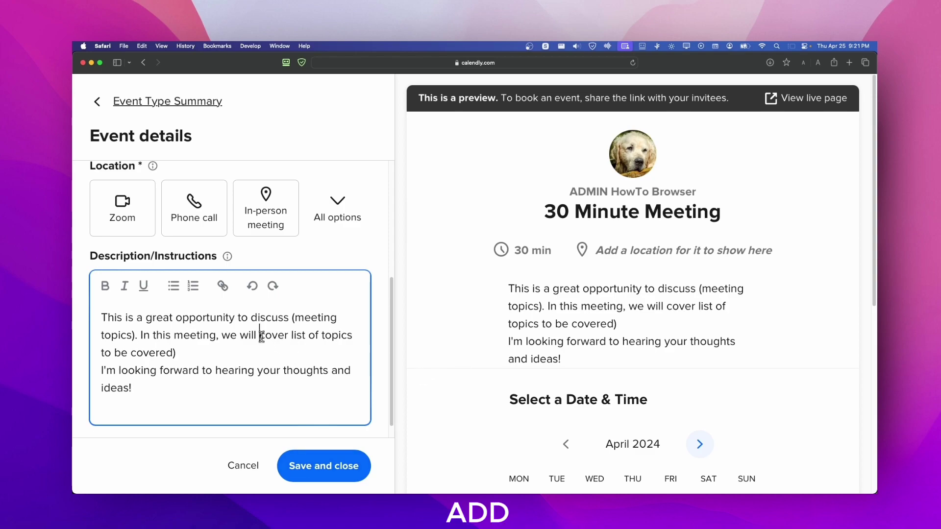
type("(")
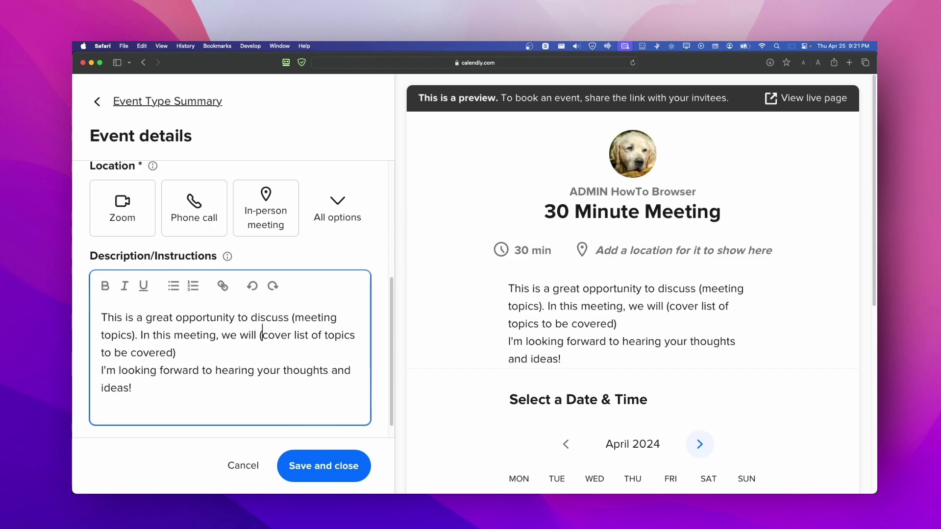
key("super+a")
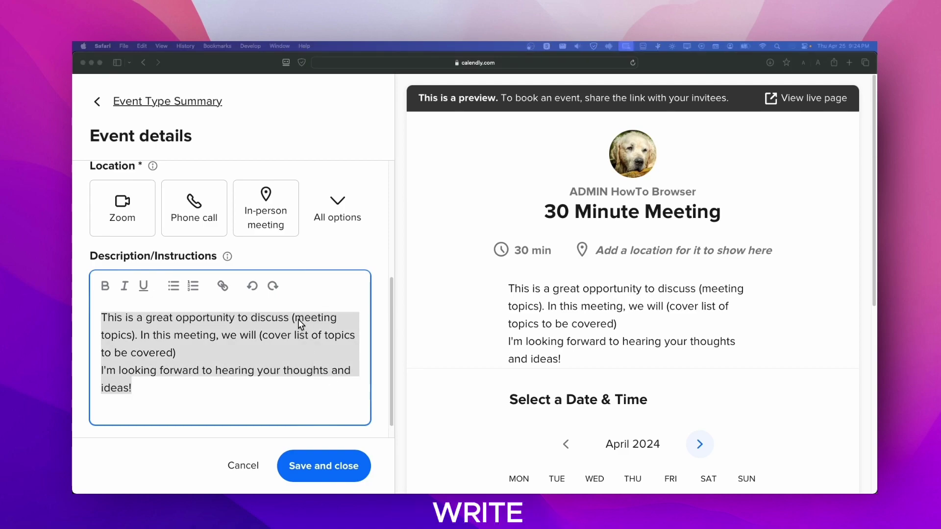
left_click_drag(292, 318, 138, 329)
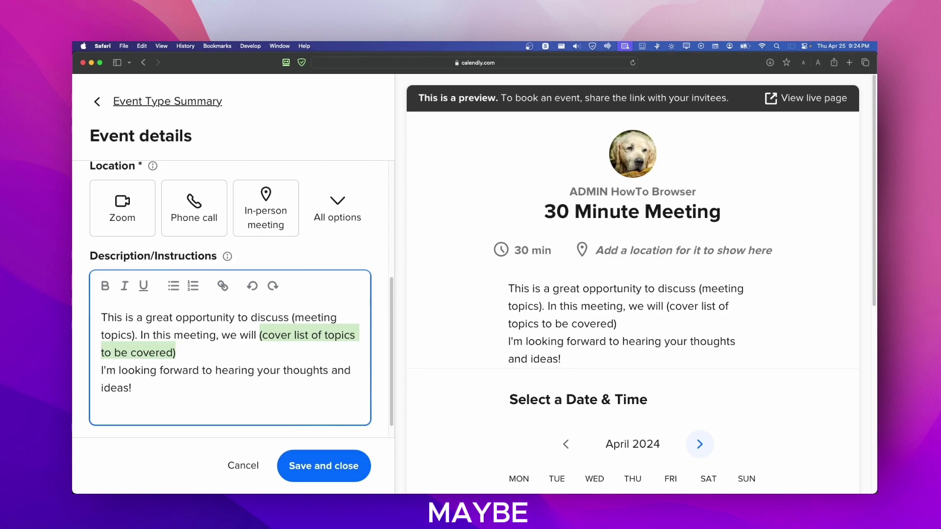
left_click(282, 330)
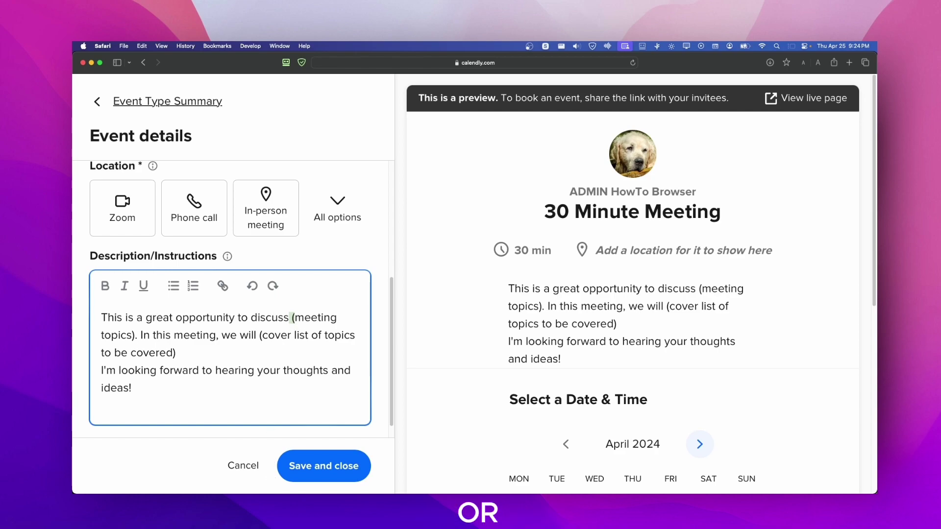
left_click(180, 346)
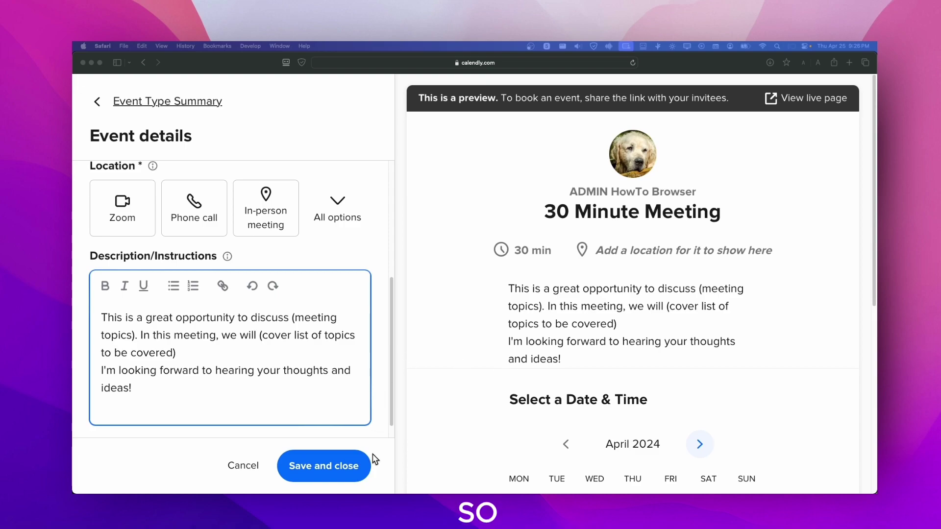
Step: Attempt to save the event details and dismiss the resulting error notice
left_click(350, 464)
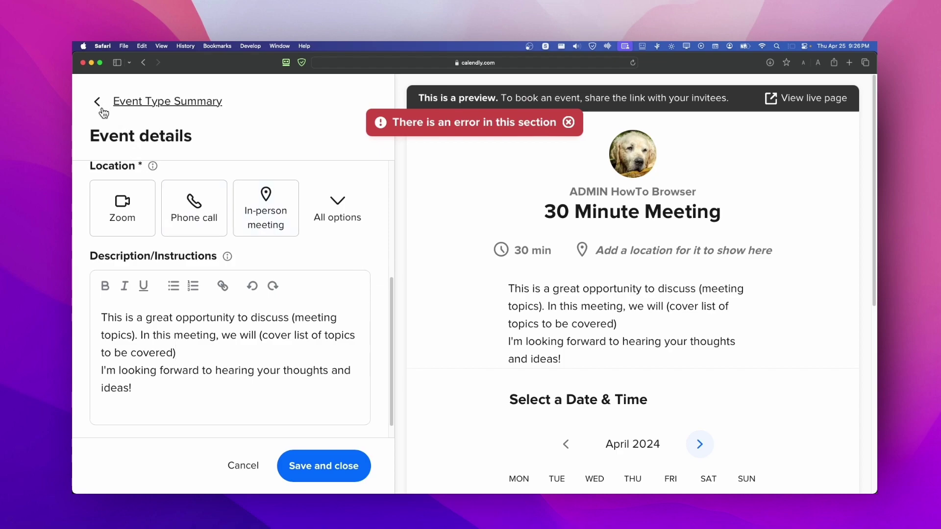
left_click(567, 122)
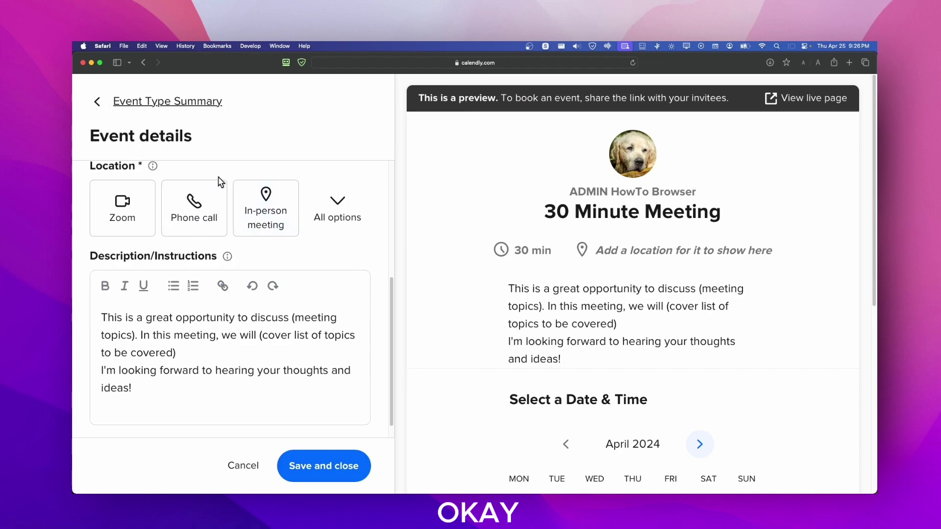
scroll(247, 285, "up", 5)
left_click(108, 108)
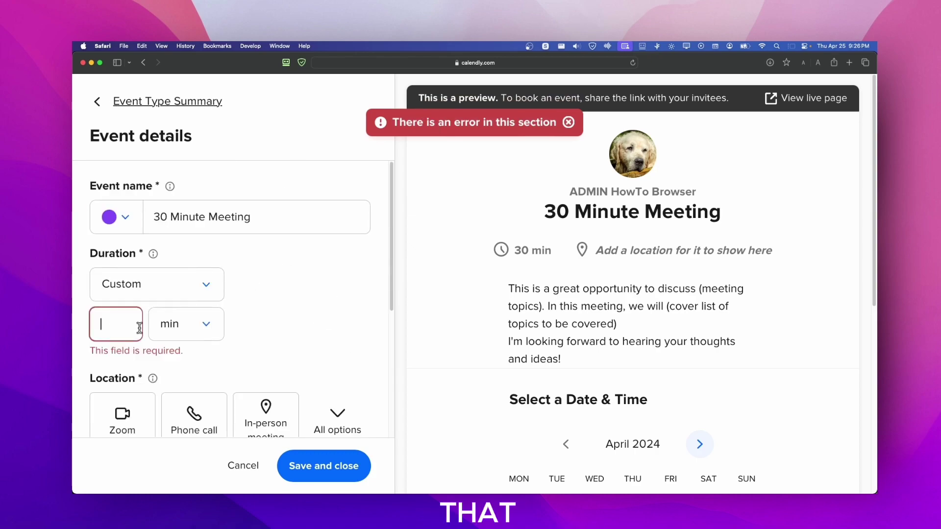
Step: Enter a custom duration of 34 min and save the event details
left_click(205, 328)
left_click(194, 363)
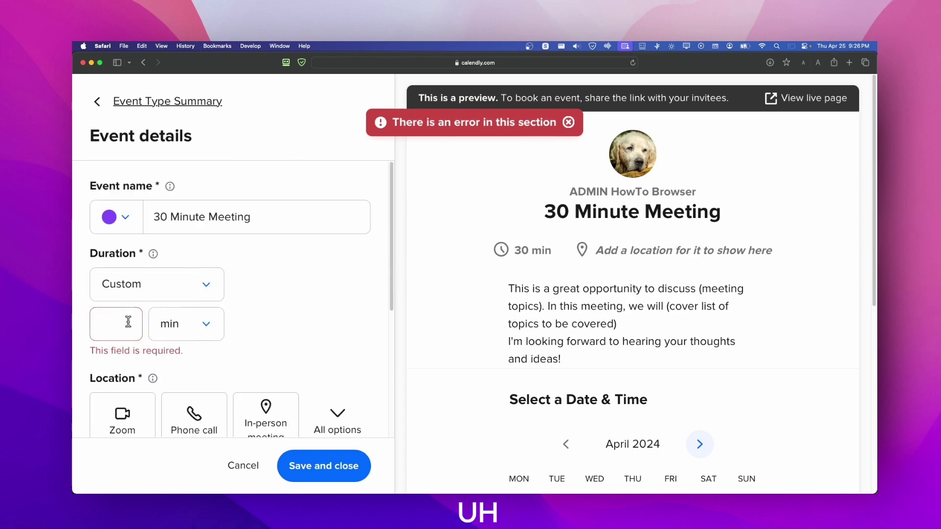
left_click(122, 322)
type("34")
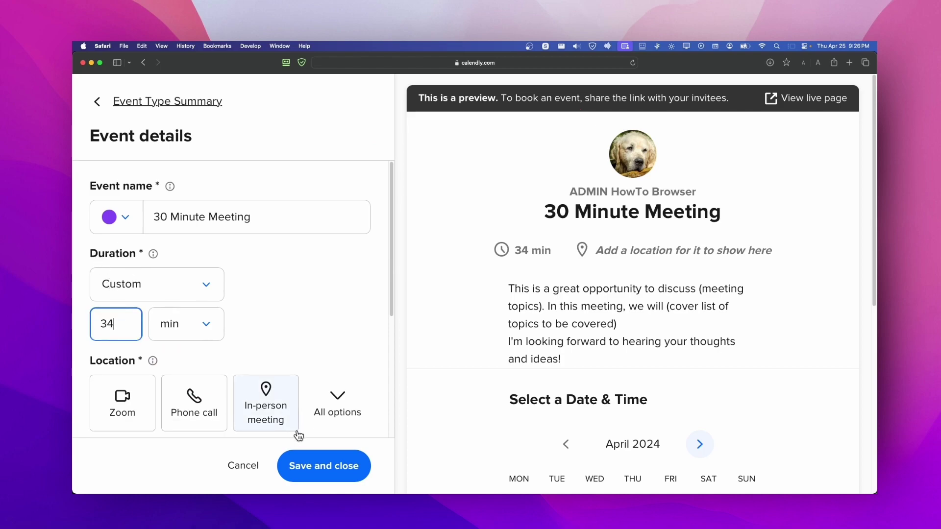
left_click(323, 465)
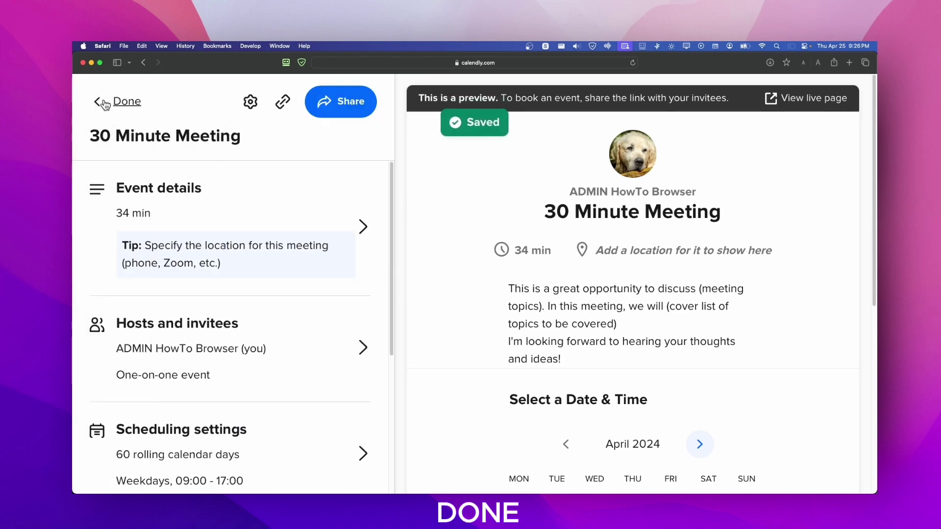
left_click(105, 101)
scroll(318, 268, "down", 2)
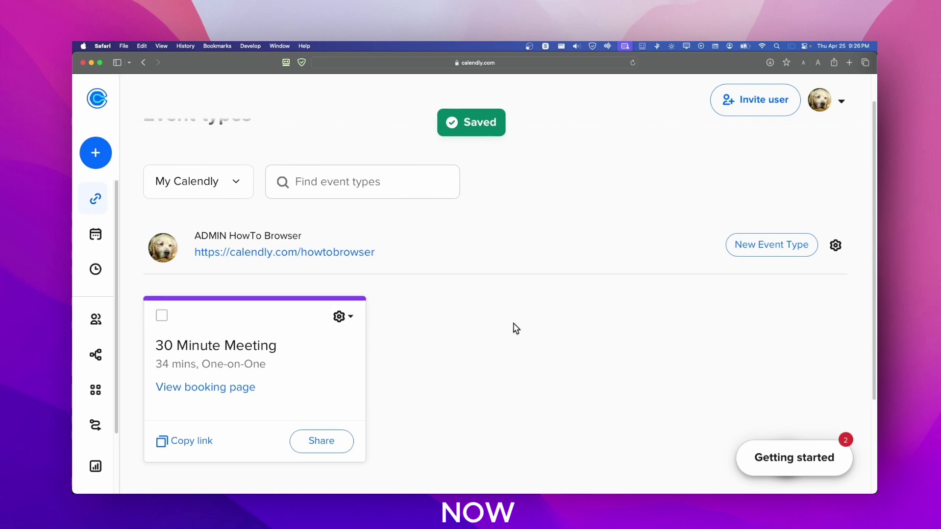
left_click(341, 314)
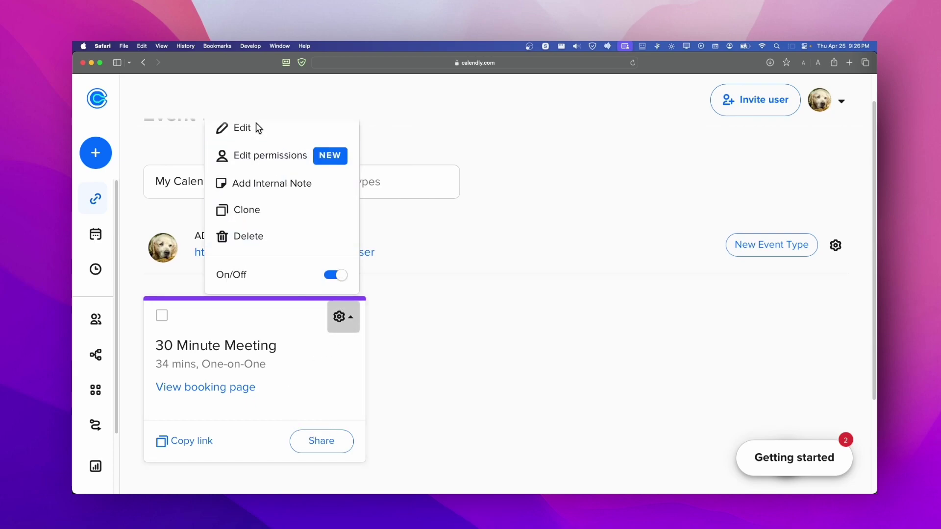
key("Escape")
left_click(342, 312)
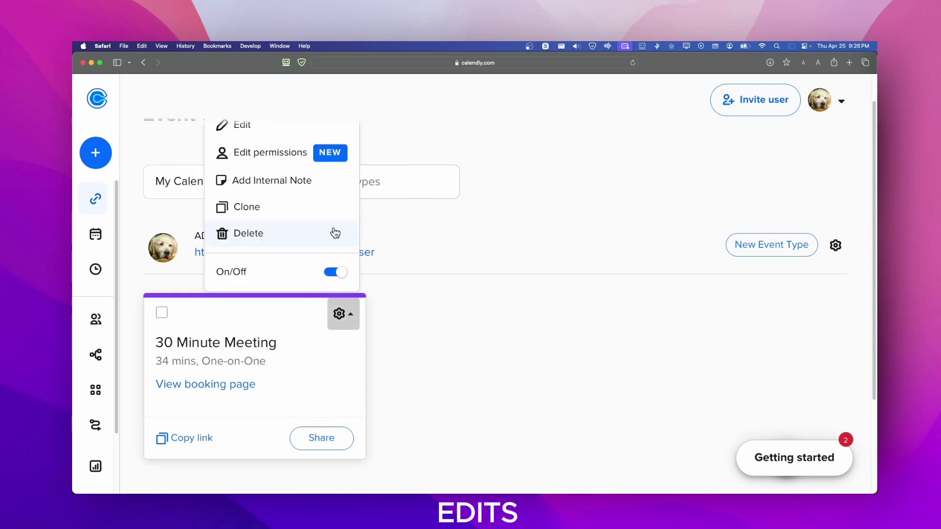
left_click(237, 129)
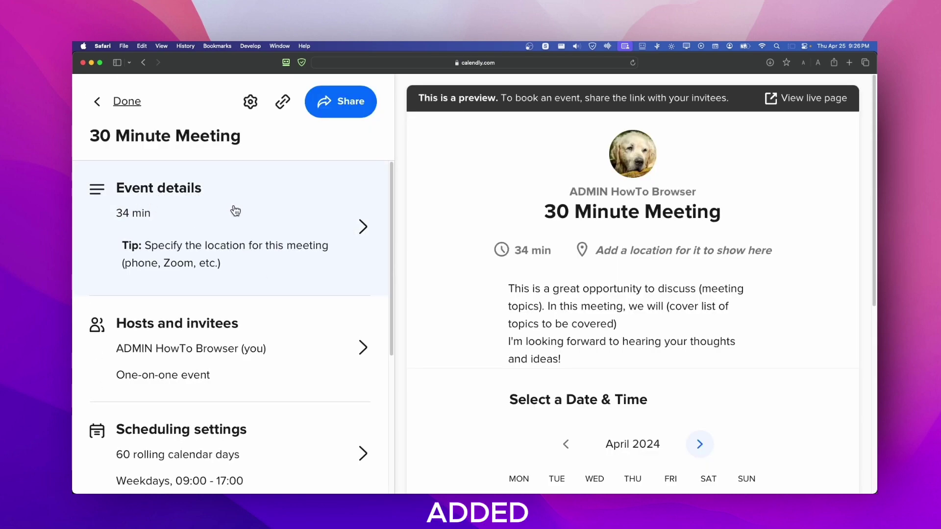
left_click(275, 349)
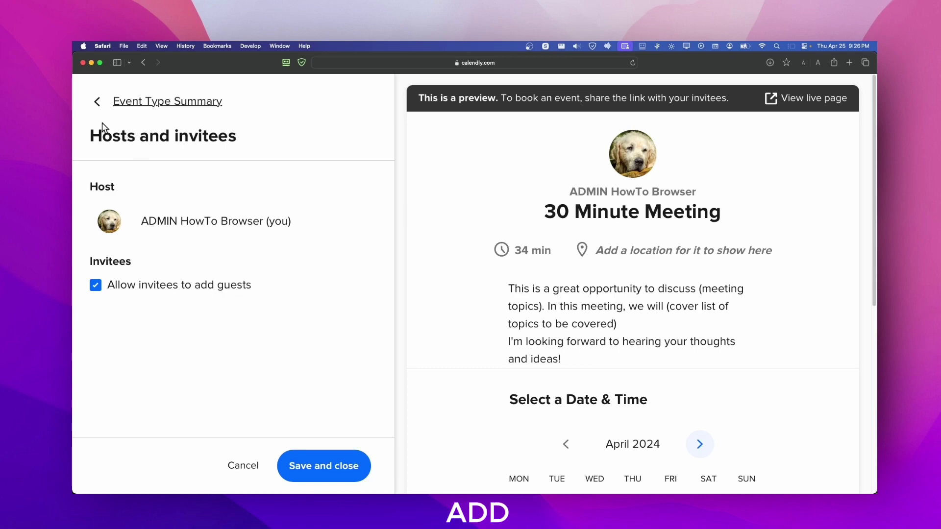
left_click(97, 101)
scroll(189, 330, "down", 5)
scroll(196, 314, "up", 5)
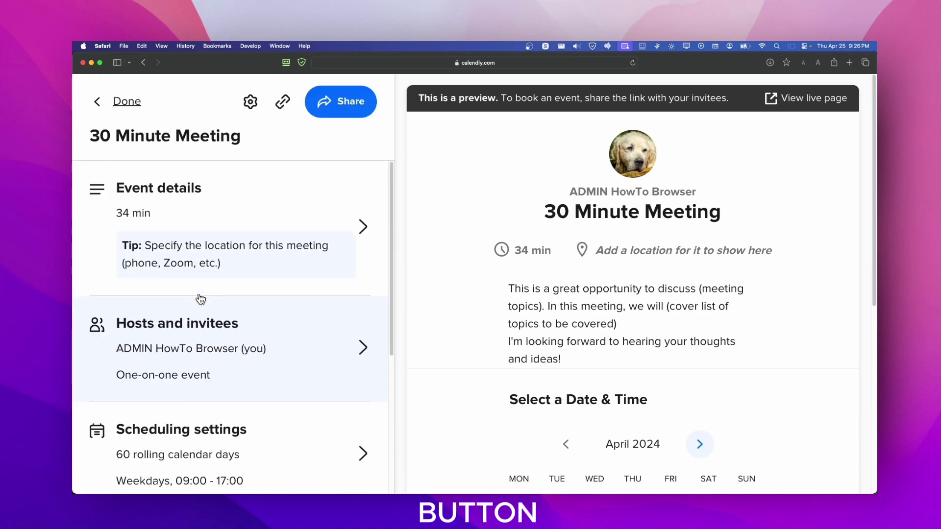
scroll(198, 298, "down", 1)
left_click(214, 400)
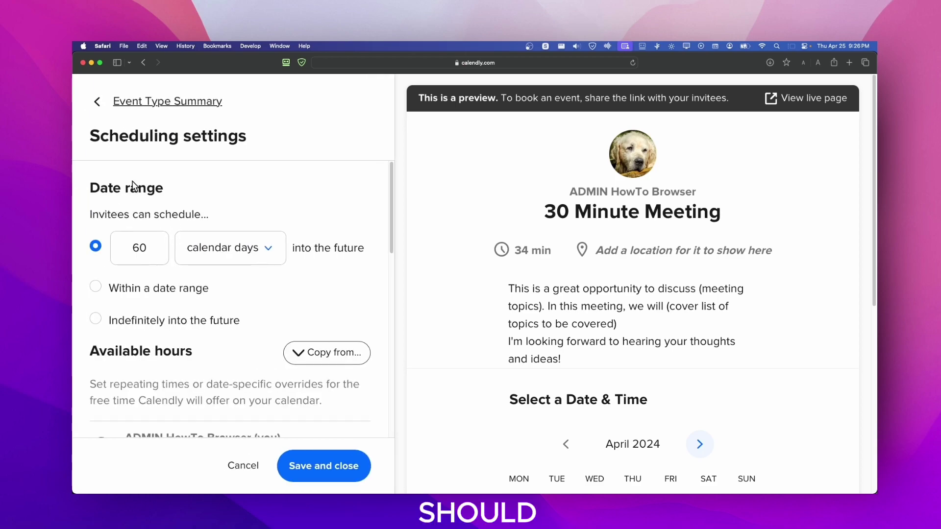
scroll(167, 211, "down", 1)
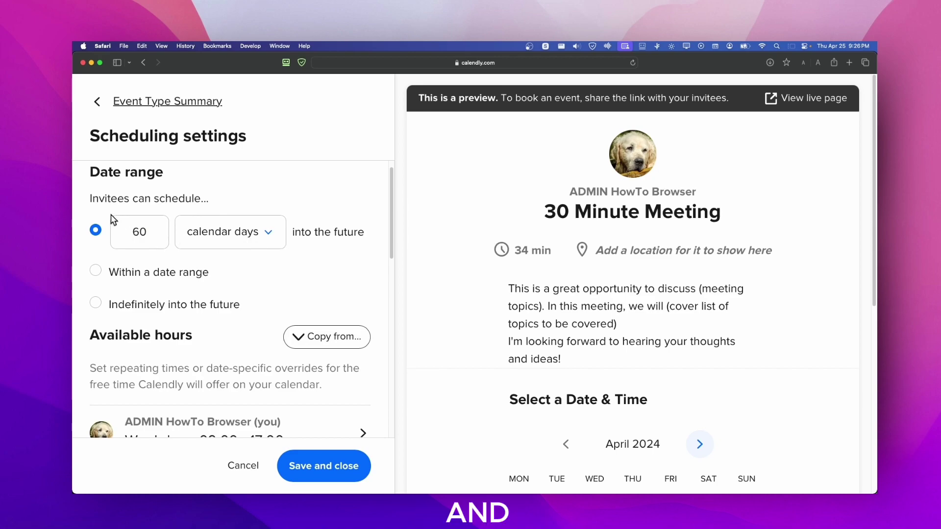
left_click(206, 242)
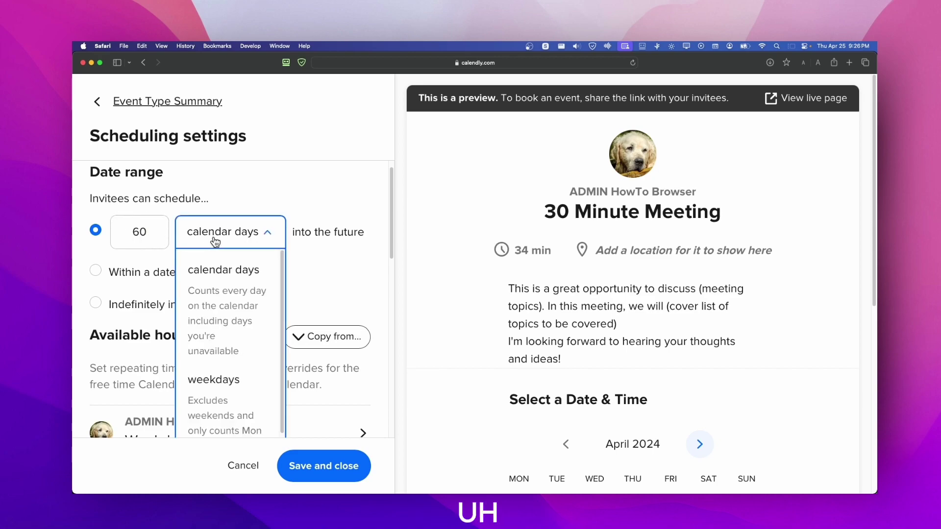
left_click(254, 268)
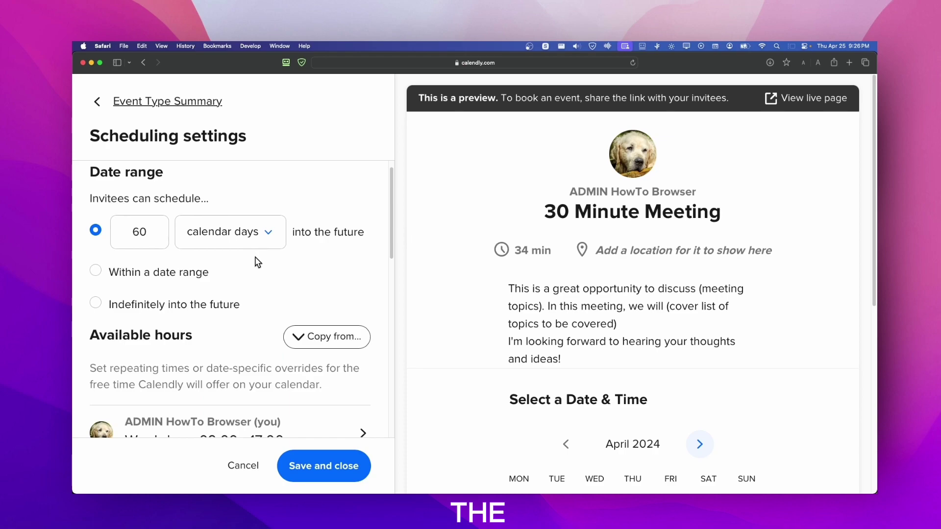
scroll(195, 261, "down", 1)
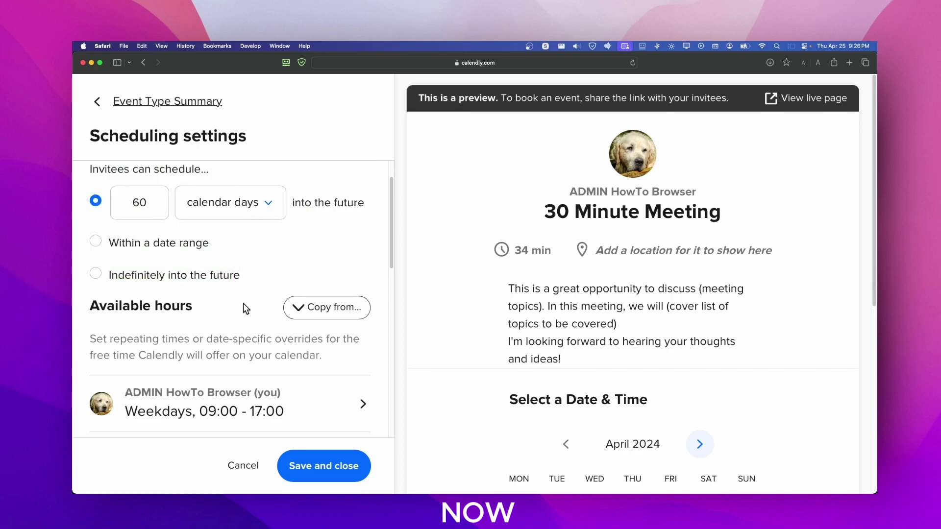
scroll(254, 301, "up", 2)
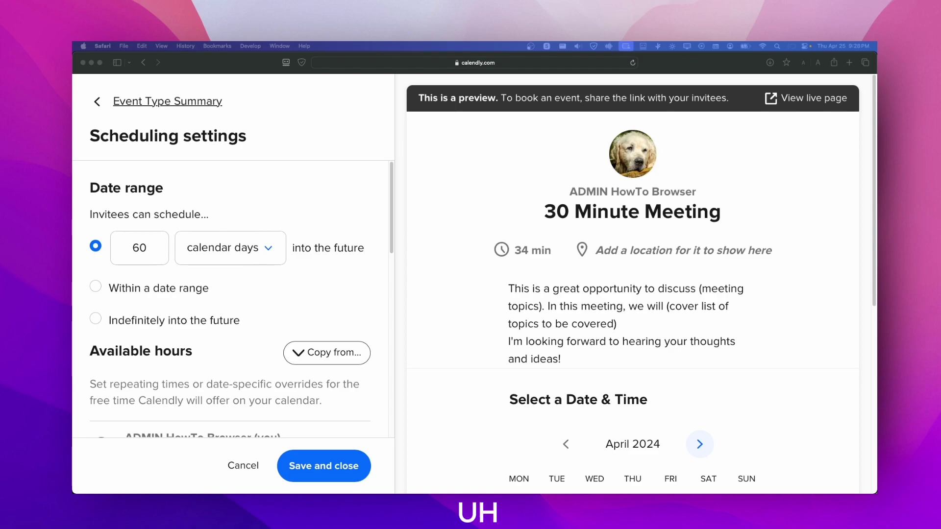
left_click(93, 288)
left_click(94, 287)
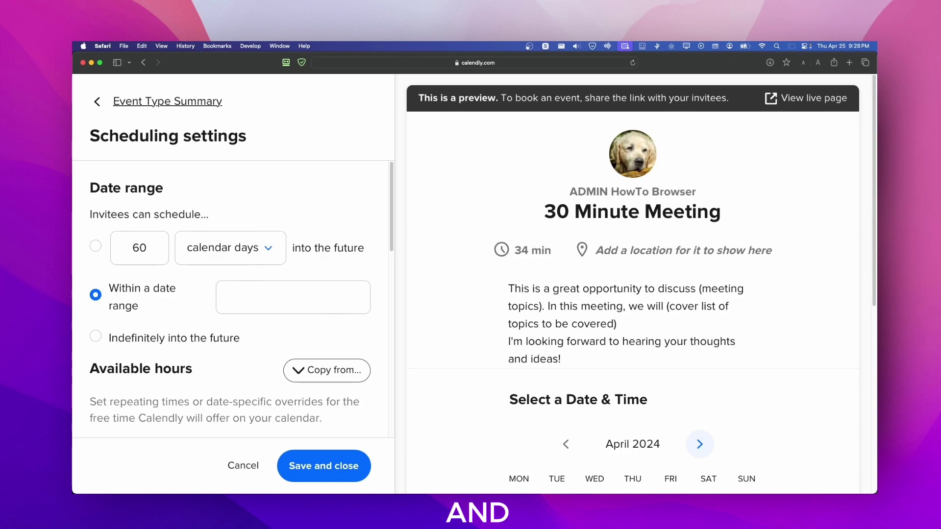
left_click(245, 295)
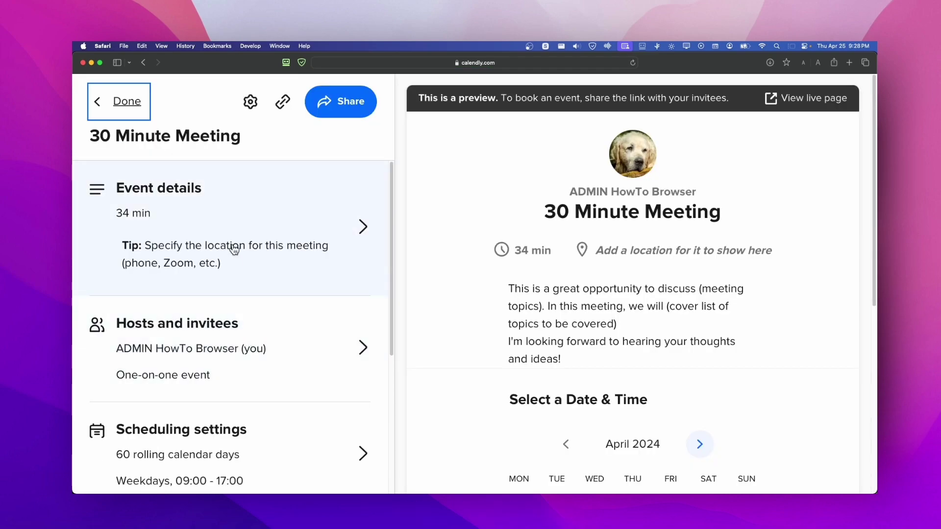
scroll(225, 352, "down", 4)
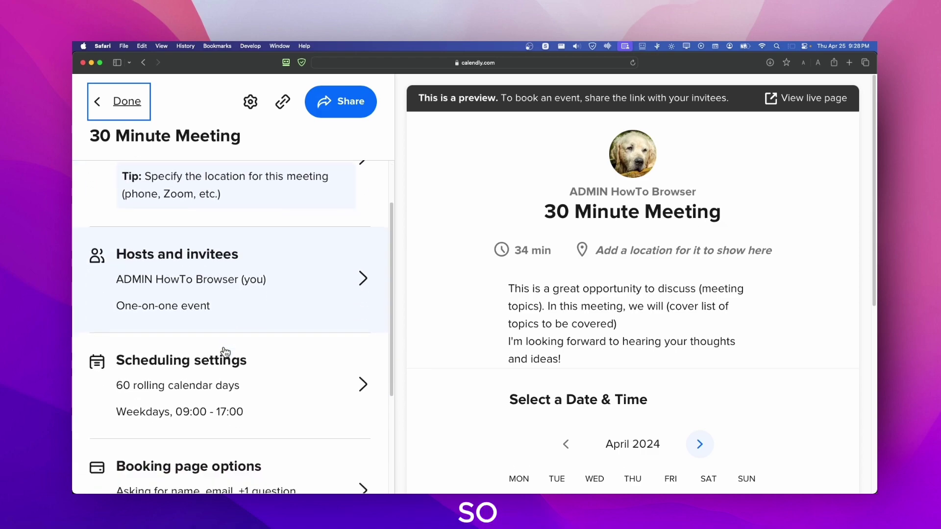
Step: Change the scheduling date range from 60 rolling days to 'Indefinitely into the future'
left_click(225, 352)
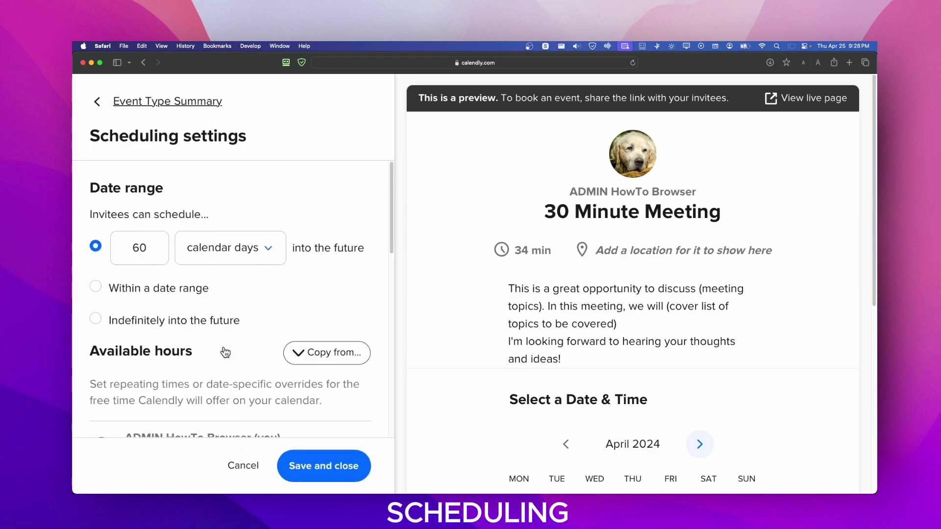
left_click(180, 296)
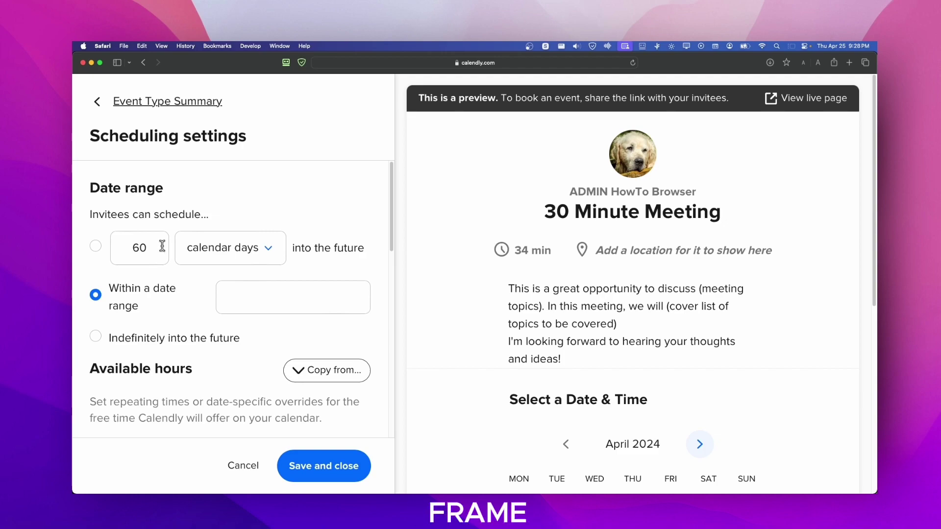
left_click(96, 246)
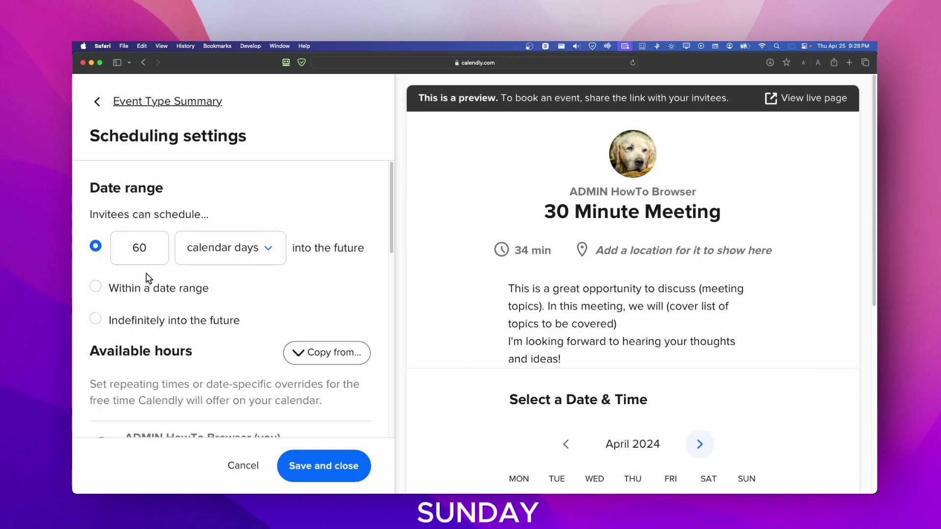
left_click(96, 321)
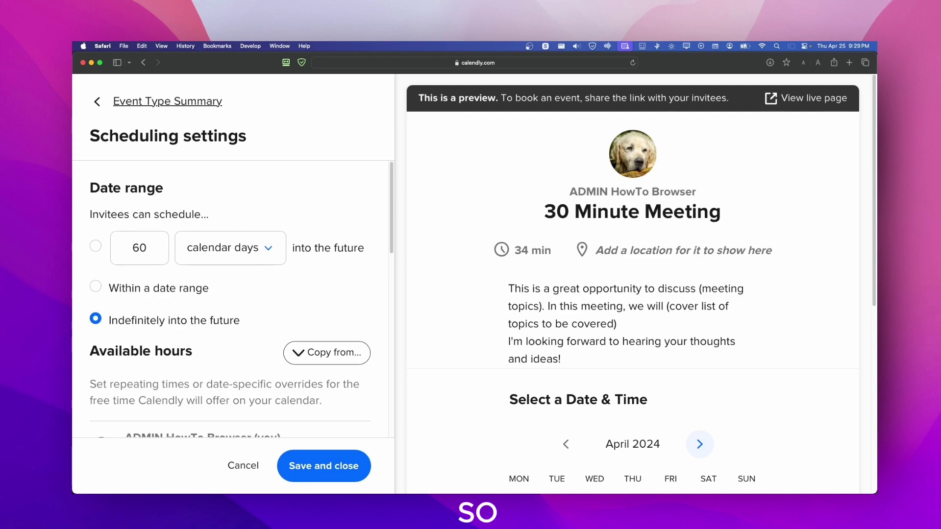
Step: Review the copy-from event list and weekly available hours, leaving them unchanged
scroll(246, 384, "down", 5)
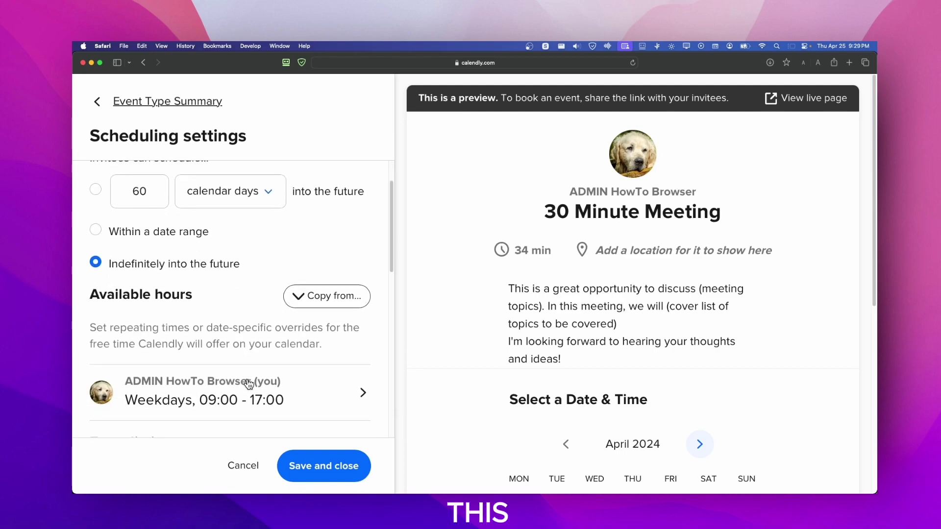
scroll(247, 385, "down", 2)
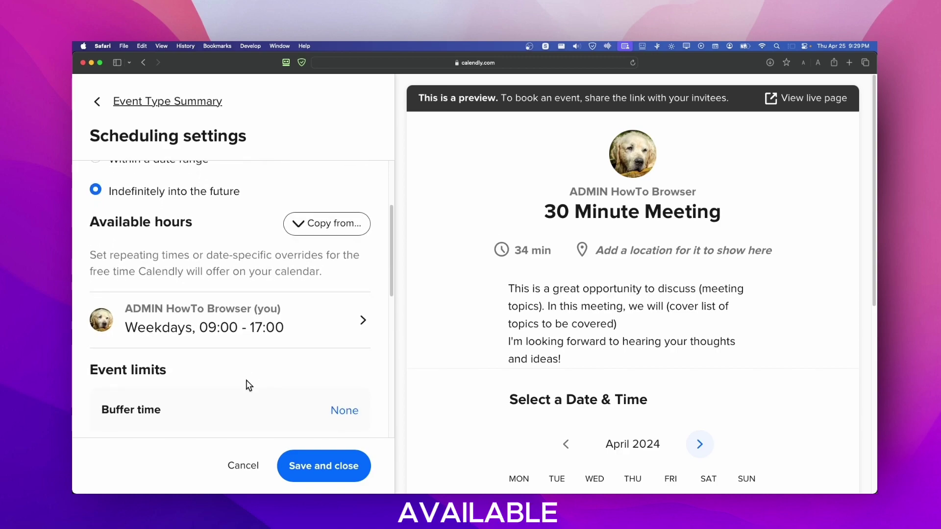
left_click(296, 222)
left_click(296, 218)
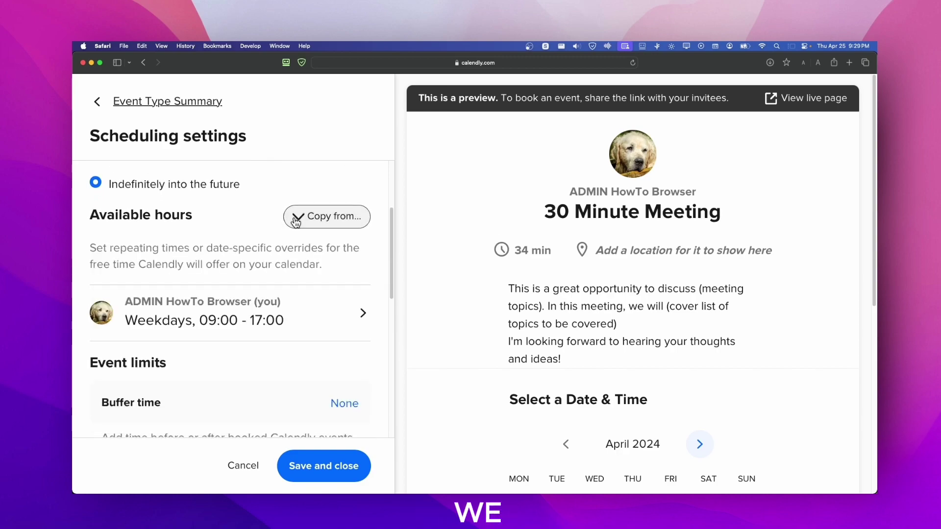
left_click(296, 218)
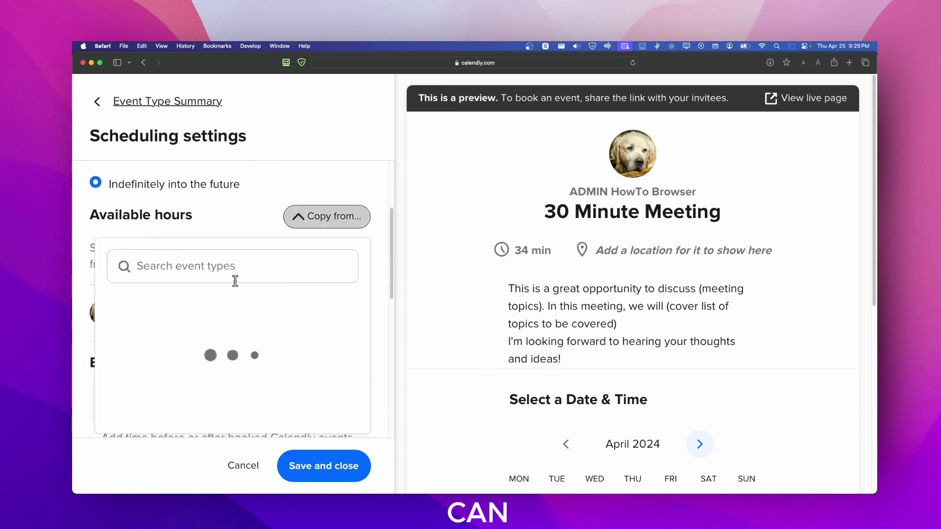
left_click(232, 231)
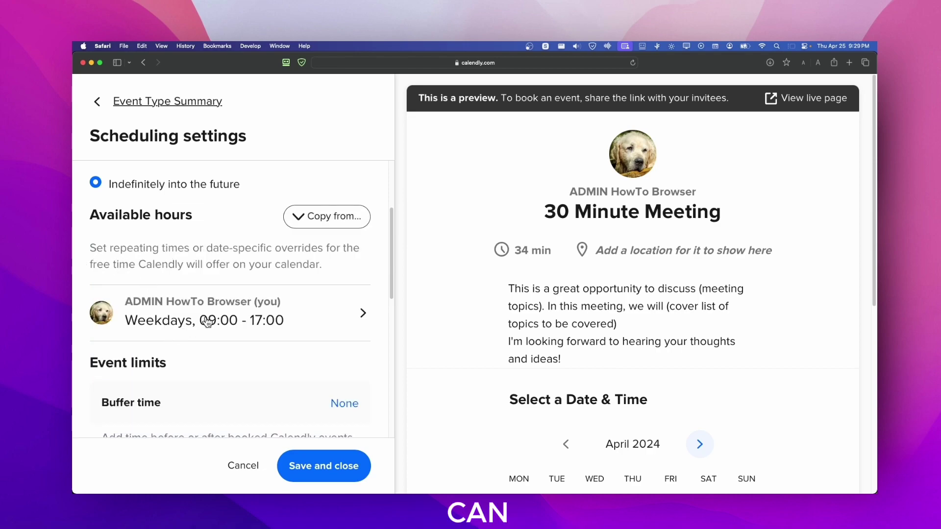
left_click(257, 316)
scroll(241, 338, "down", 2)
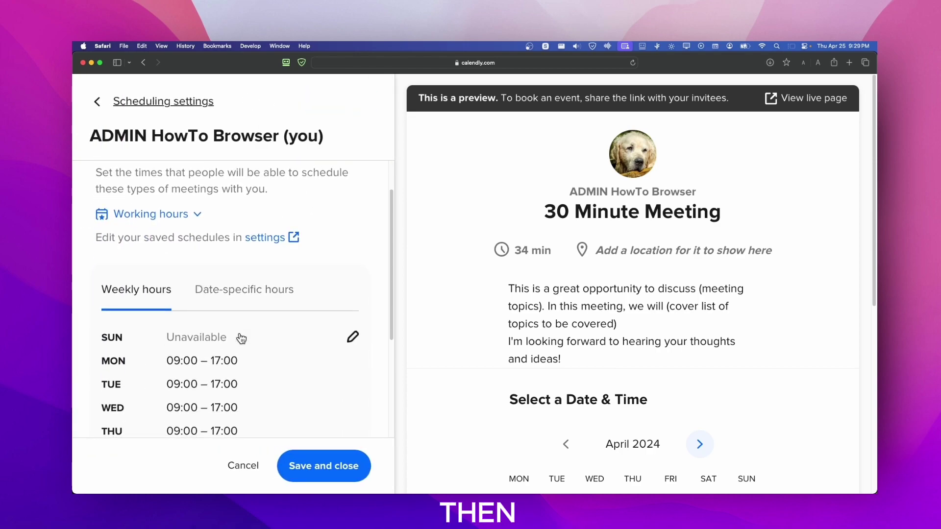
scroll(239, 318, "up", 3)
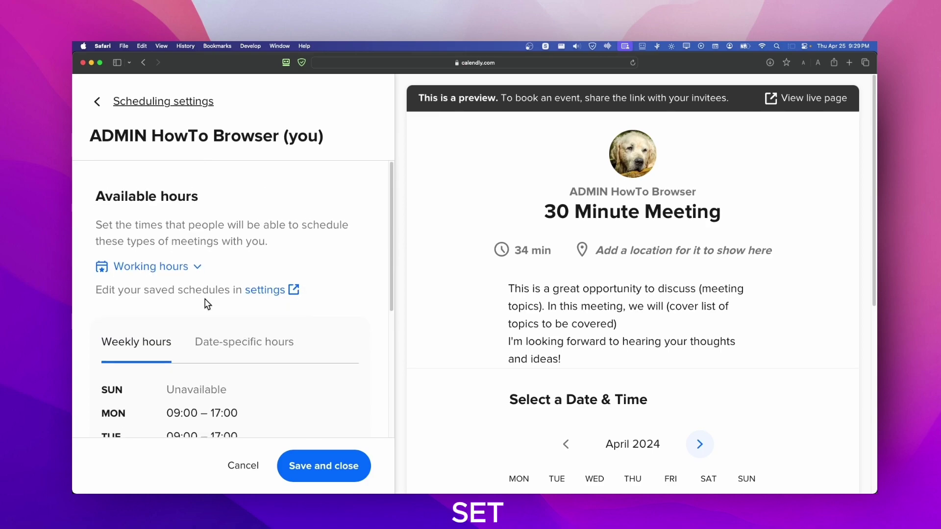
left_click(245, 466)
Step: Save the scheduling settings so the summary lists Indefinitely with weekdays 09:00–17:00
scroll(248, 319, "down", 4)
scroll(249, 317, "down", 2)
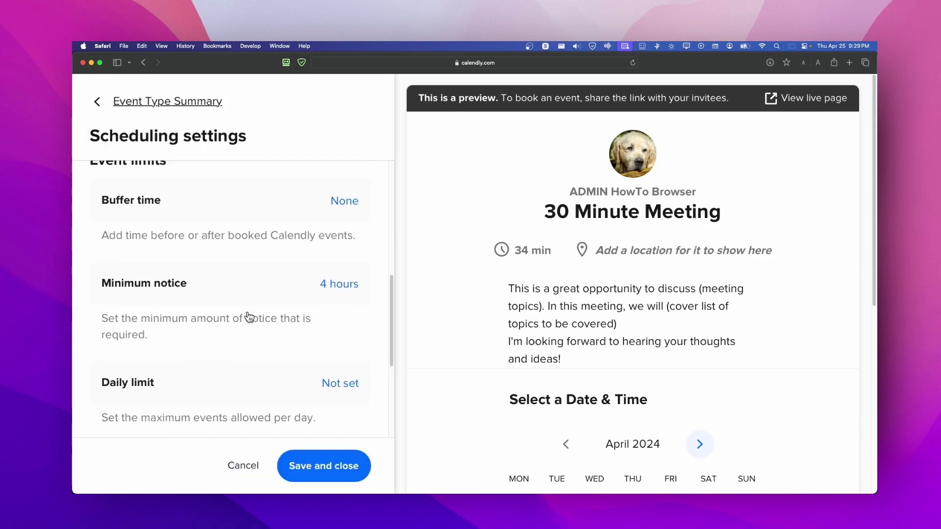
scroll(249, 317, "up", 2)
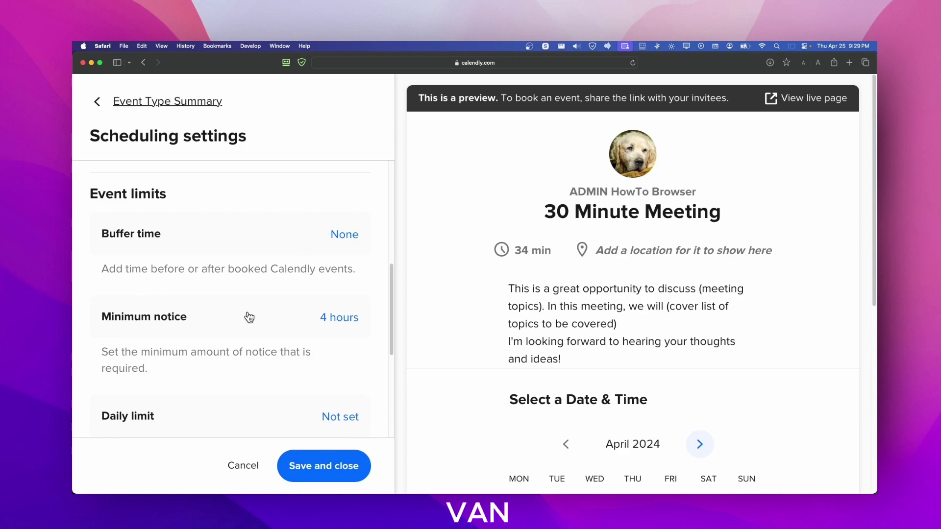
scroll(248, 317, "down", 5)
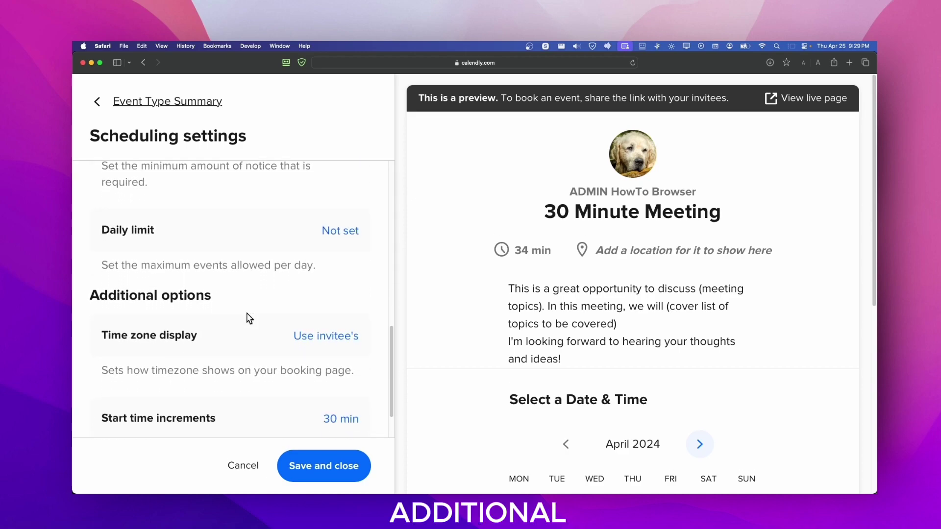
scroll(249, 317, "down", 2)
left_click(324, 465)
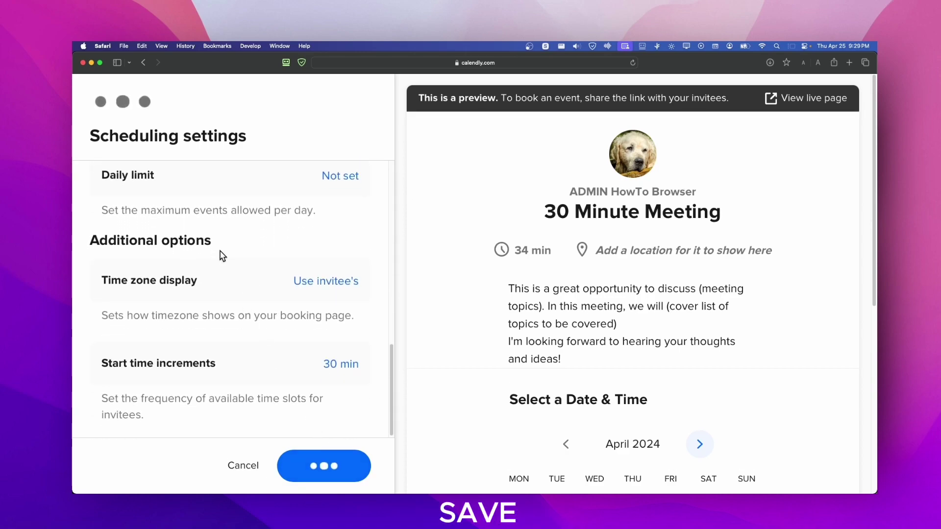
scroll(222, 255, "down", 3)
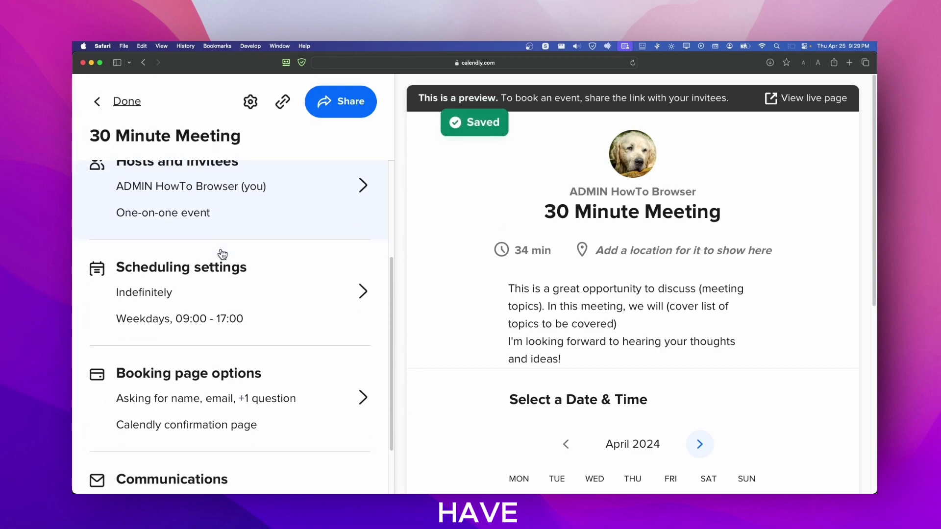
scroll(221, 254, "down", 2)
scroll(216, 315, "down", 1)
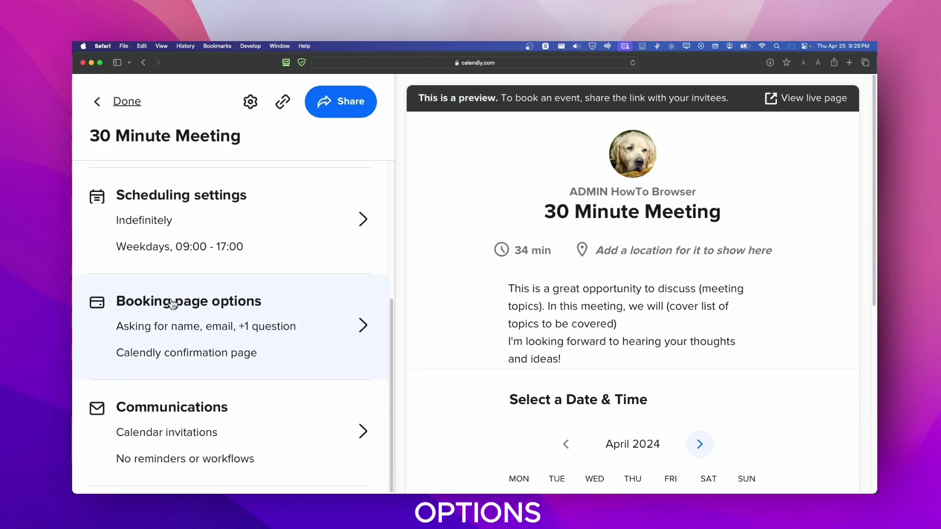
Step: Share the 30 Minute Meeting via Add to website and choose the Inline Embed option
left_click(128, 106)
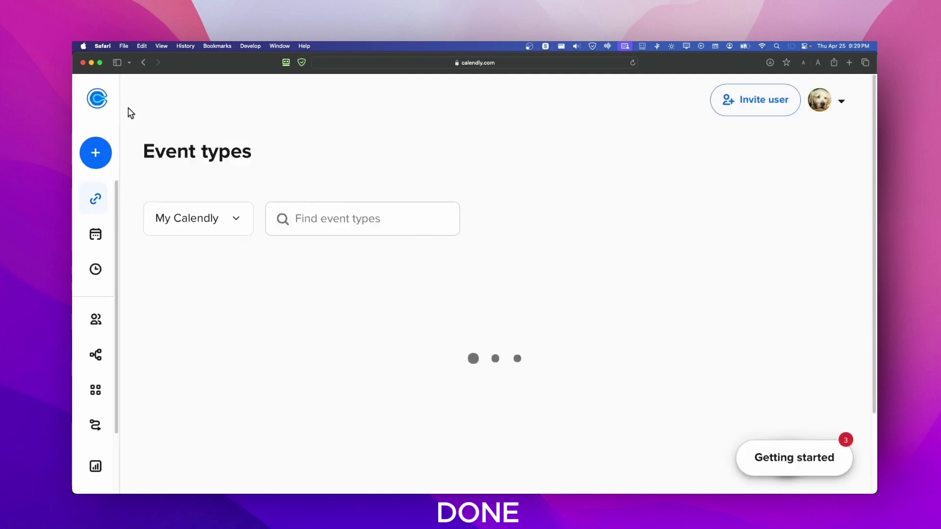
scroll(330, 377, "down", 2)
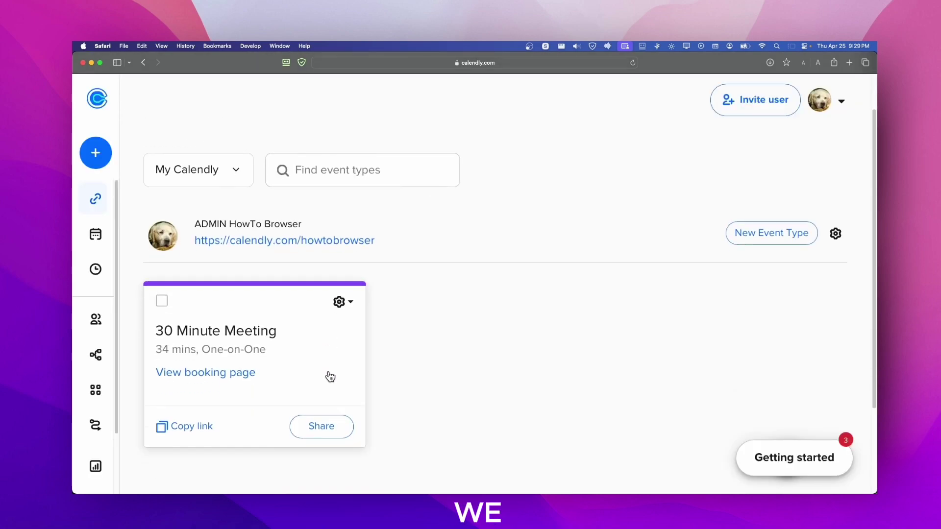
left_click(321, 426)
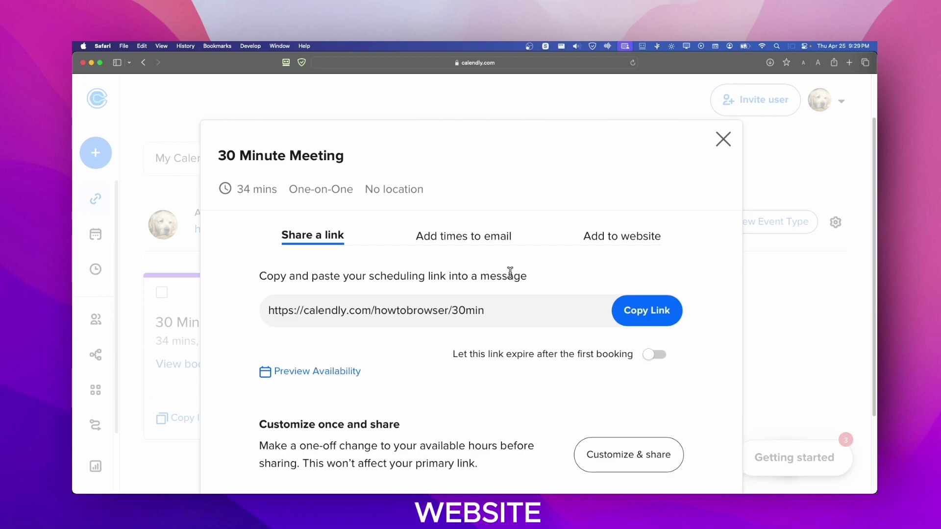
left_click(607, 236)
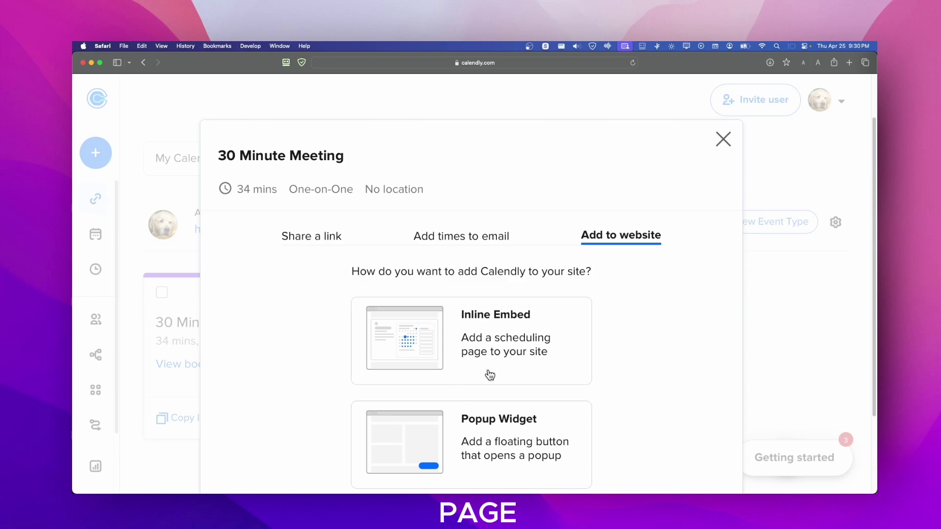
scroll(490, 374, "down", 2)
scroll(491, 400, "down", 5)
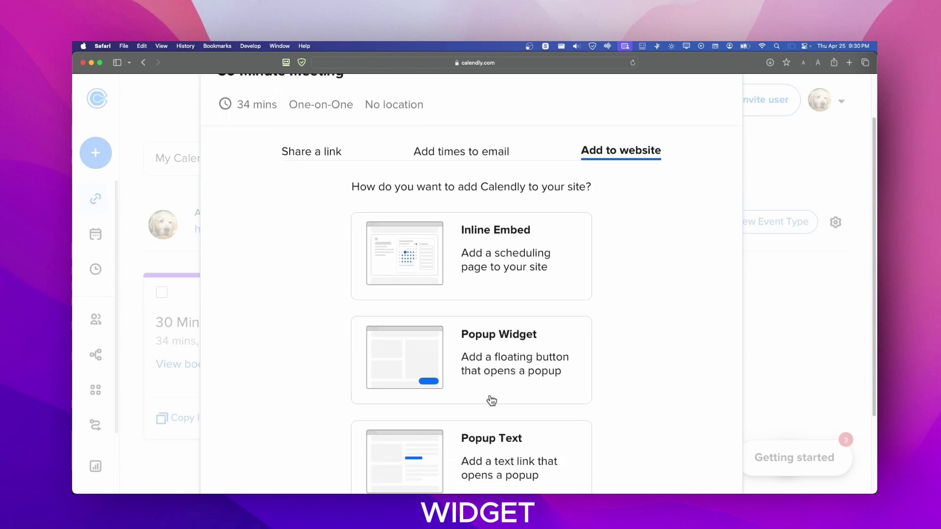
scroll(491, 400, "up", 2)
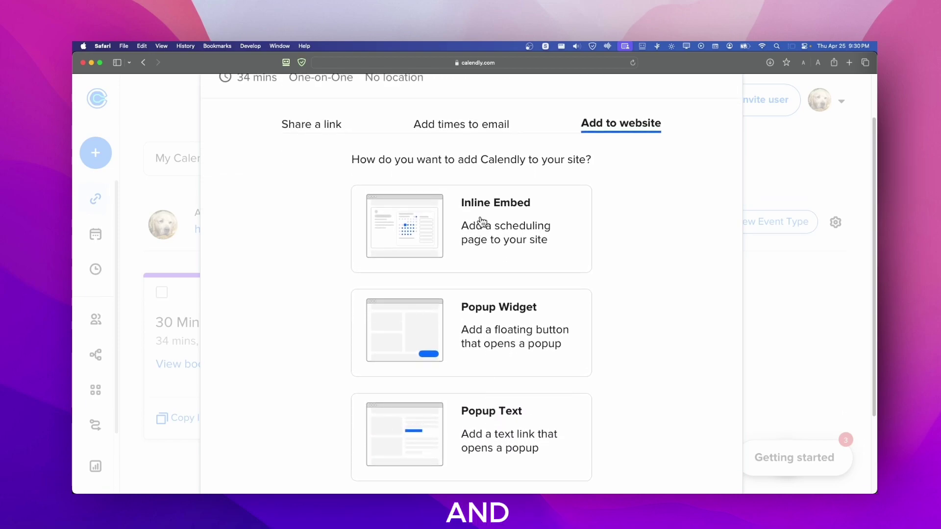
left_click(482, 221)
scroll(343, 326, "down", 3)
Step: Continue to the Inline Embed code for the 30 Minute Meeting and copy it
left_click(649, 441)
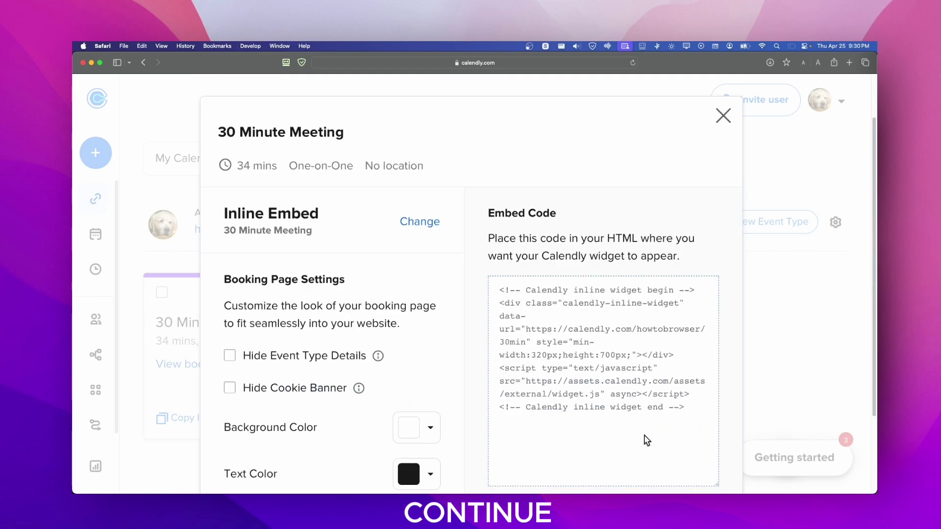
left_click(521, 322)
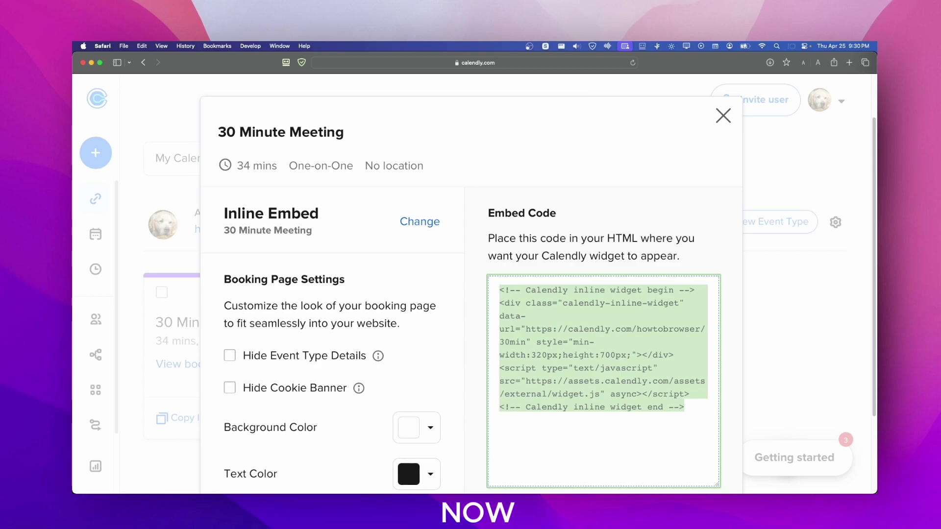
key("super+Tab")
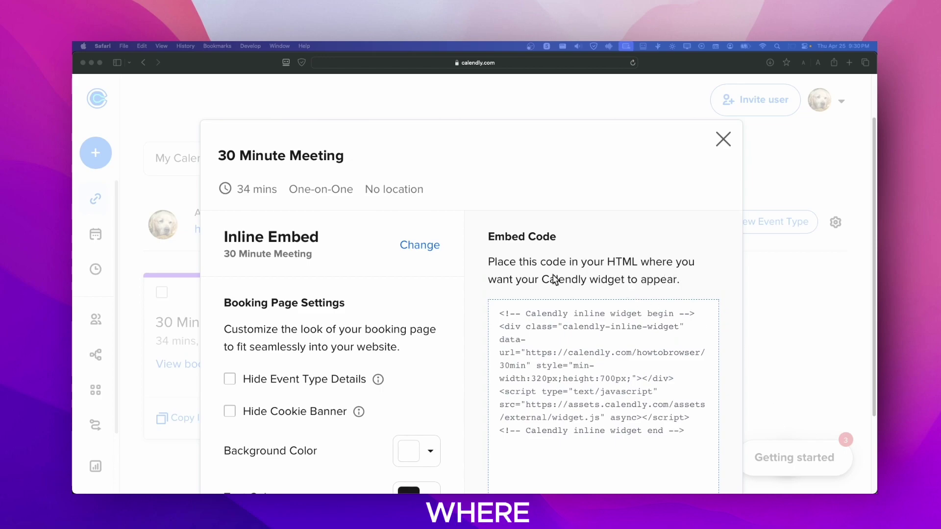
scroll(632, 289, "down", 4)
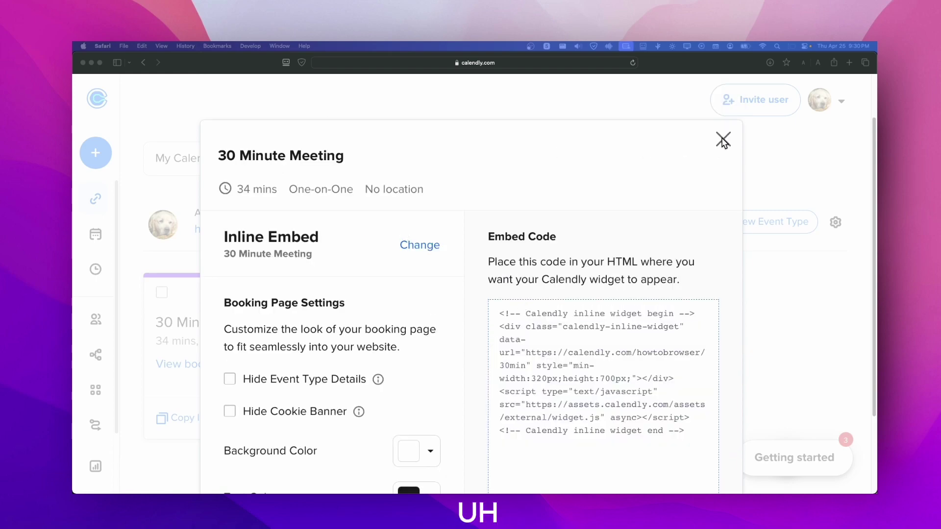
left_click(722, 141)
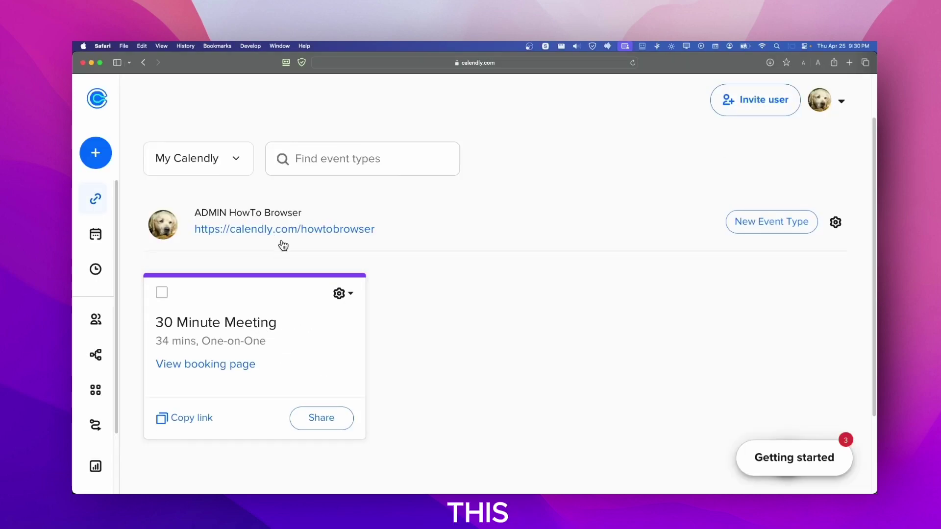
left_click(346, 295)
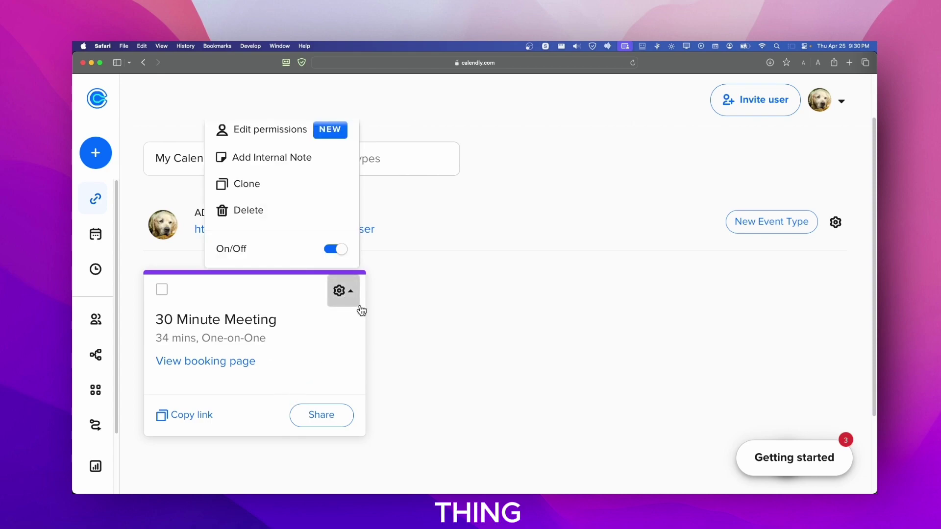
left_click(410, 318)
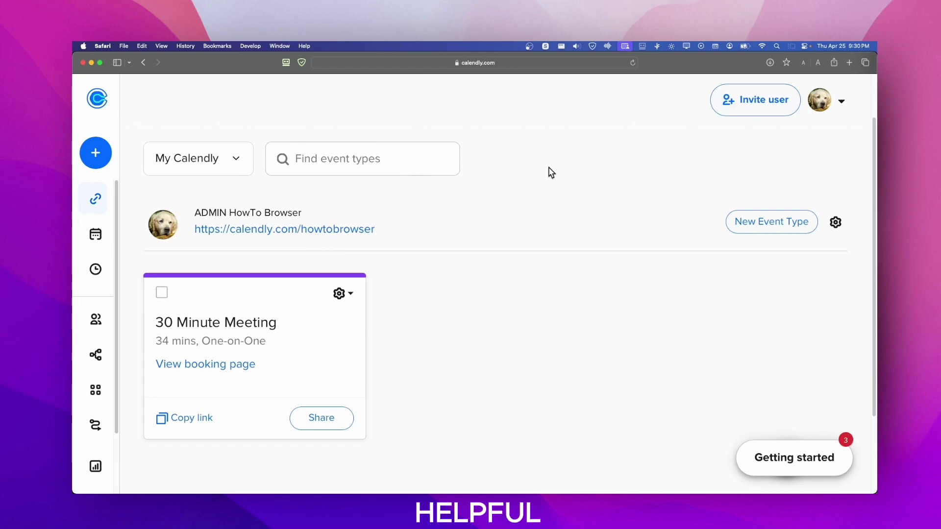
mouse_move(109, 237)
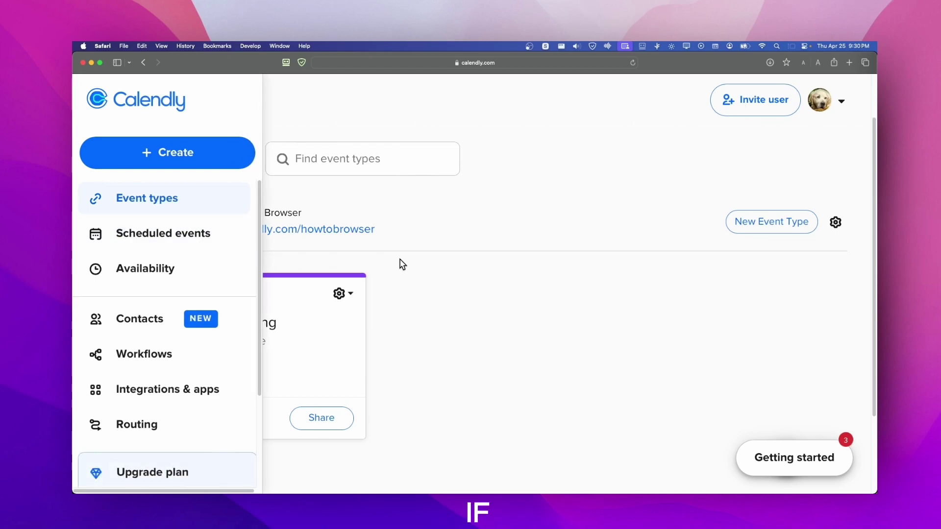